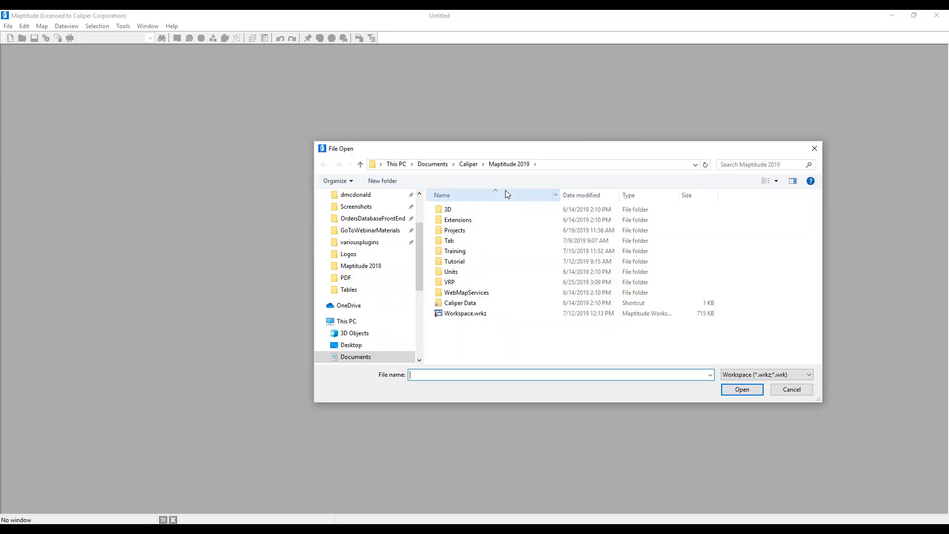
- Open the DriveTimeRings.wrkz workspace from the Training folder
double_click(482, 252)
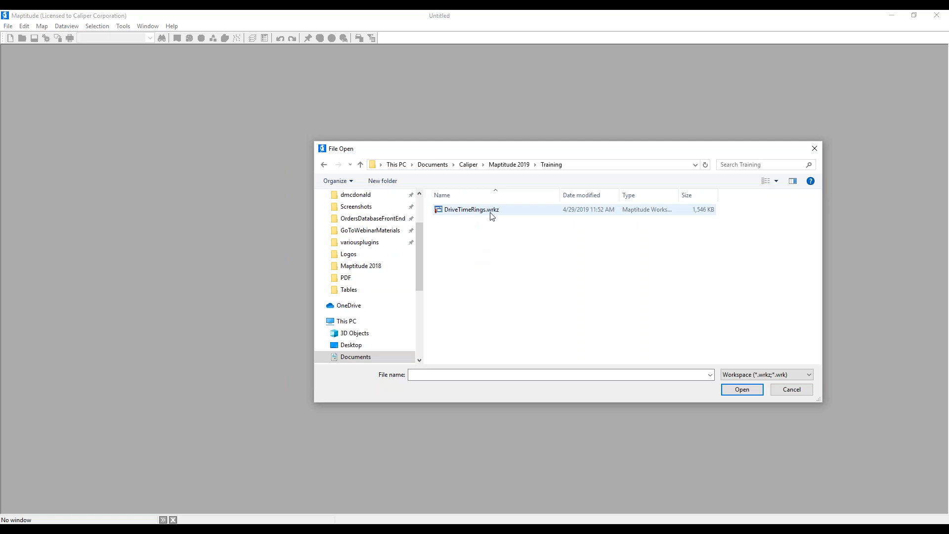
double_click(461, 211)
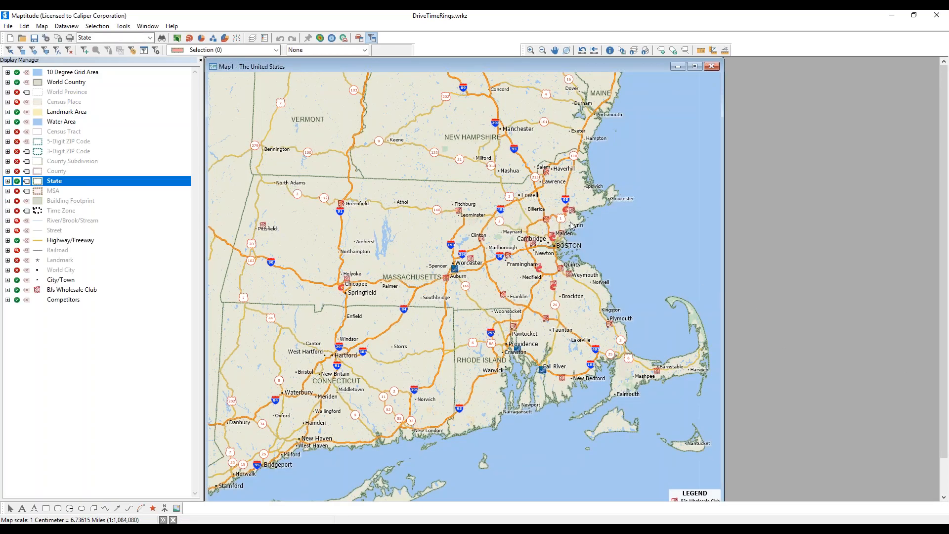
- Make State the working layer and select Massachusetts by pointing, with the Tools toolbar floated beside the map
mouse_move(528, 255)
scroll(658, 259, down, 1)
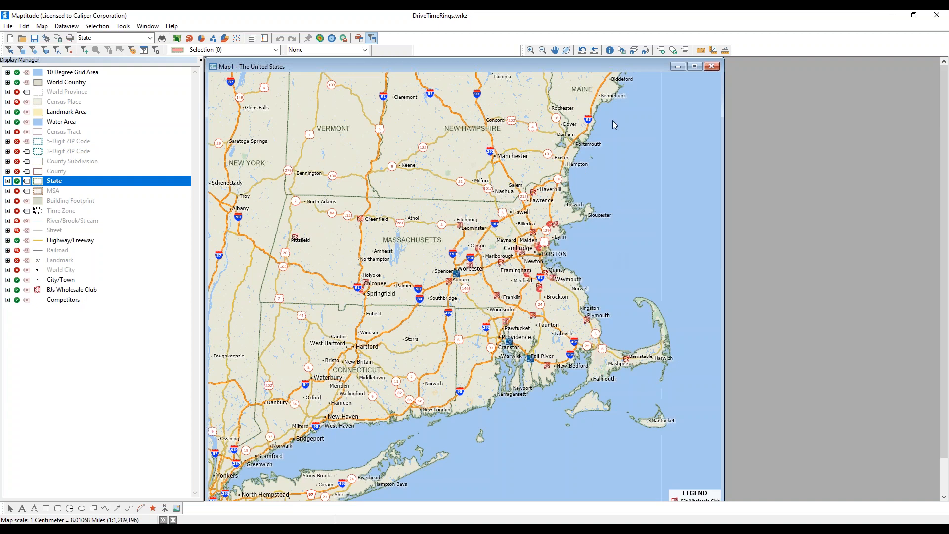
click(374, 37)
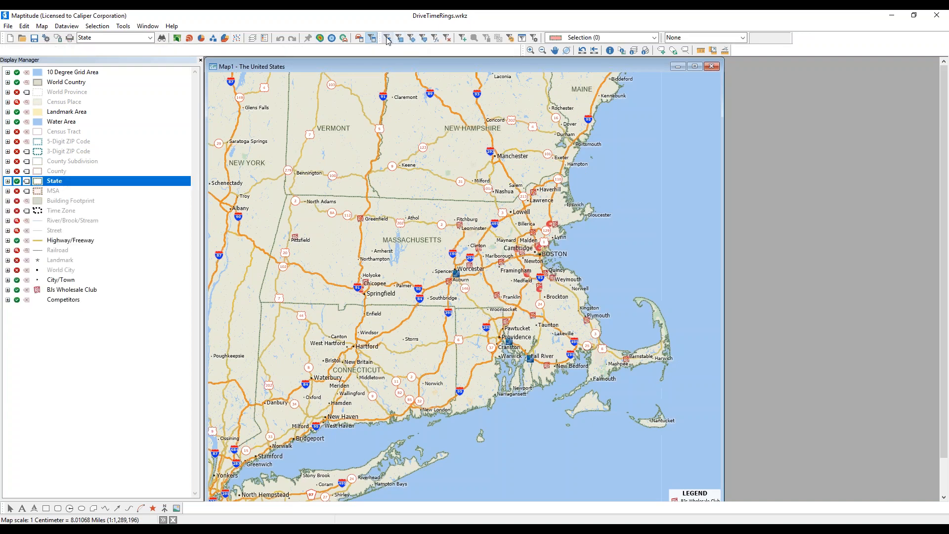
click(388, 39)
right_click(53, 184)
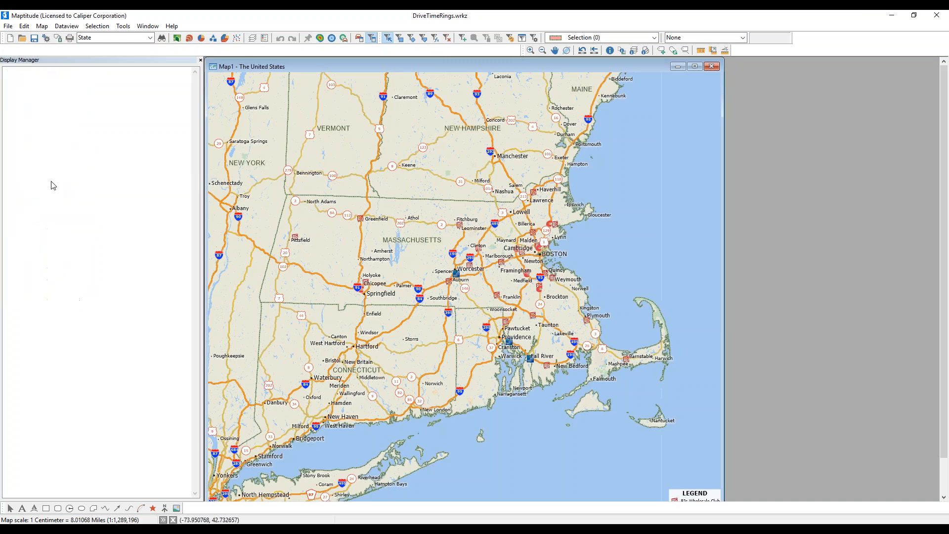
click(61, 189)
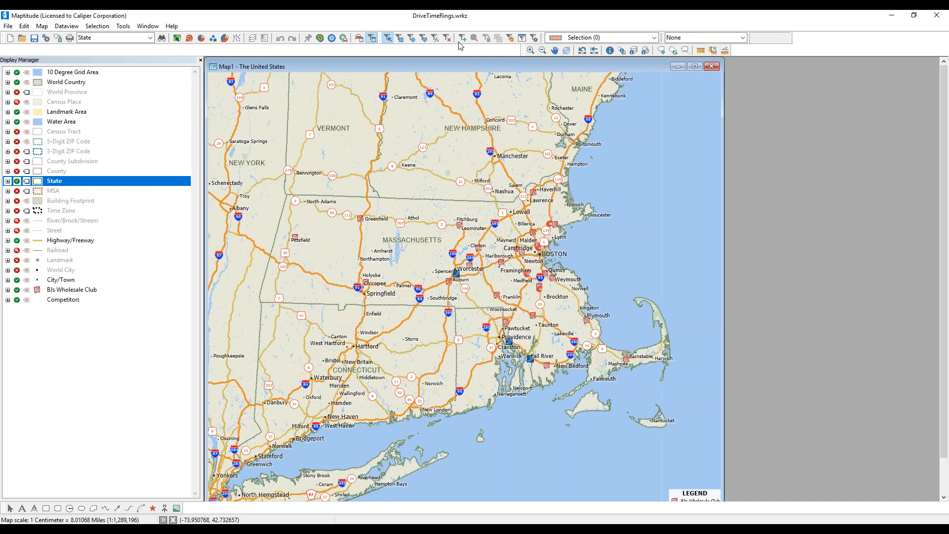
drag(842, 209, 790, 201)
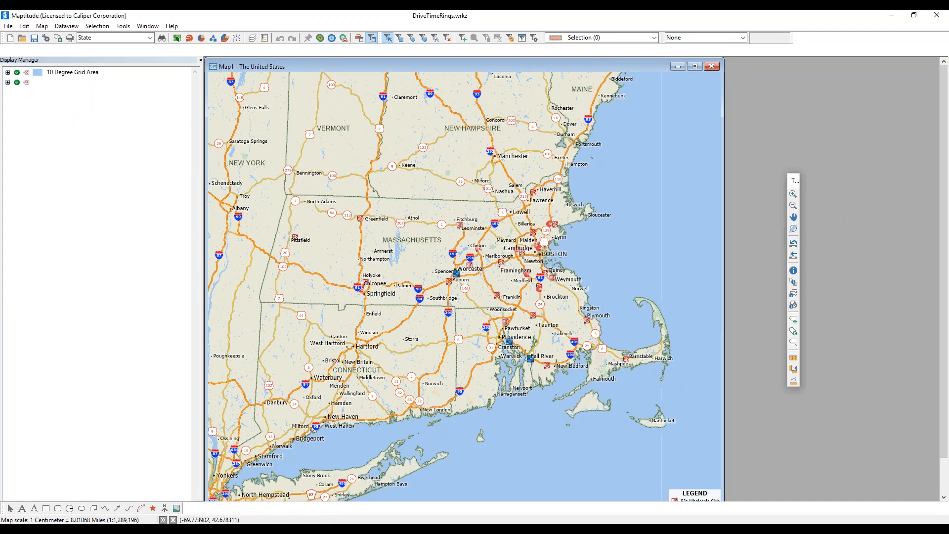
click(375, 239)
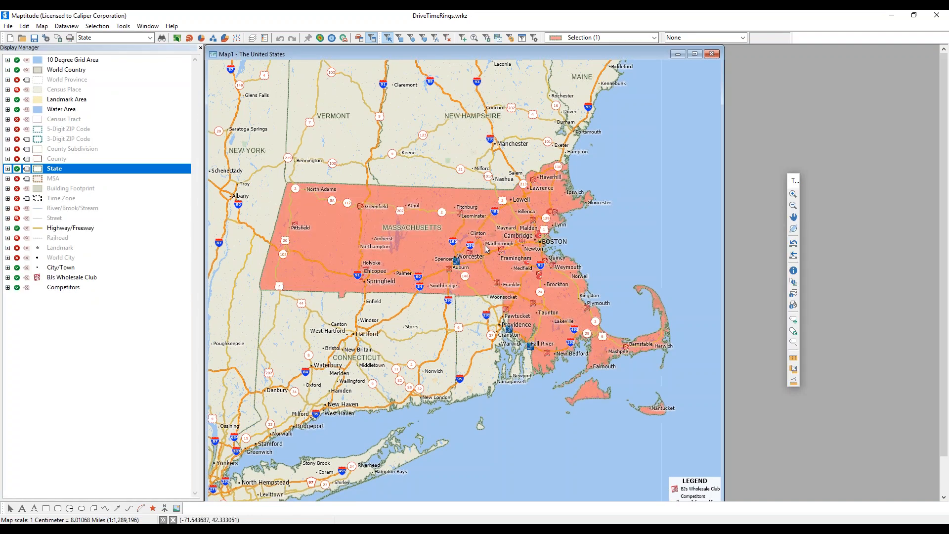
- Create a freehand mask from the selected state on the State layer, keeping only Massachusetts unmasked
click(123, 26)
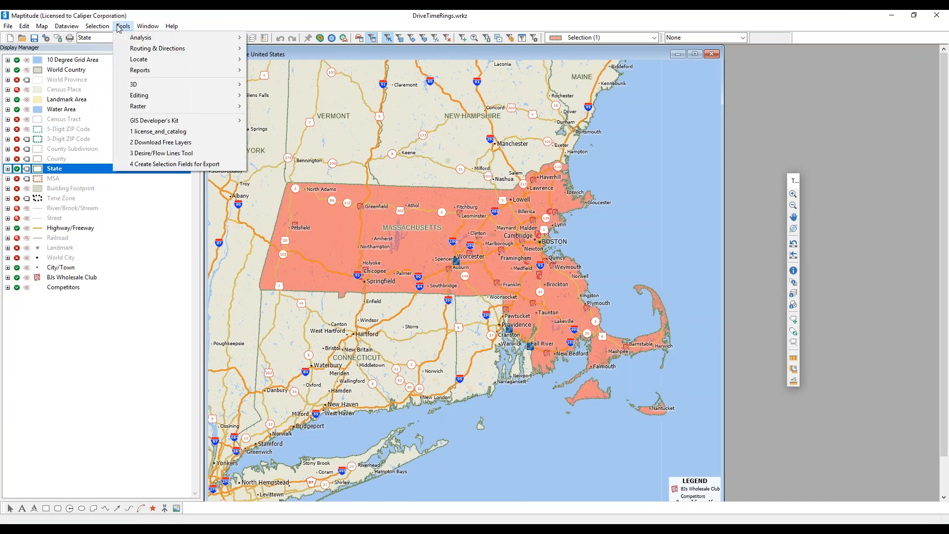
mouse_move(147, 76)
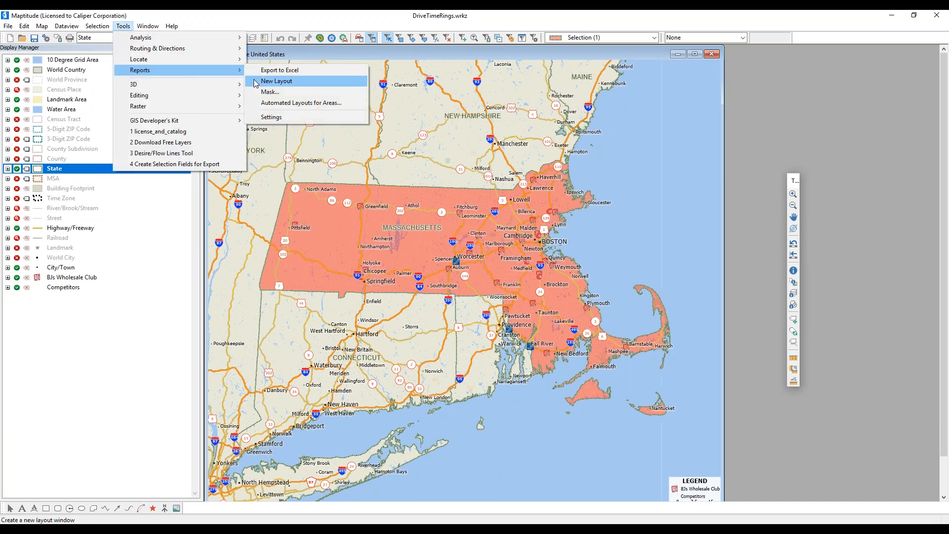
click(270, 92)
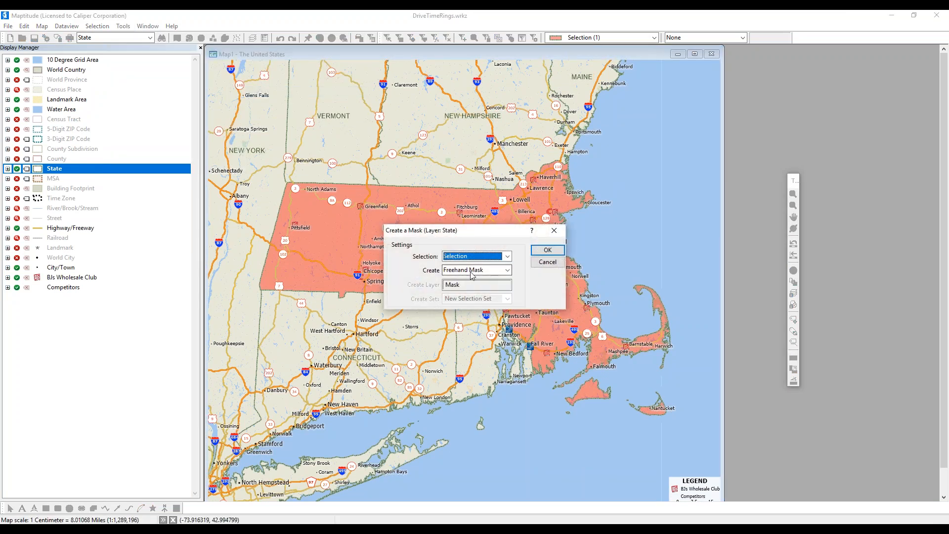
click(552, 256)
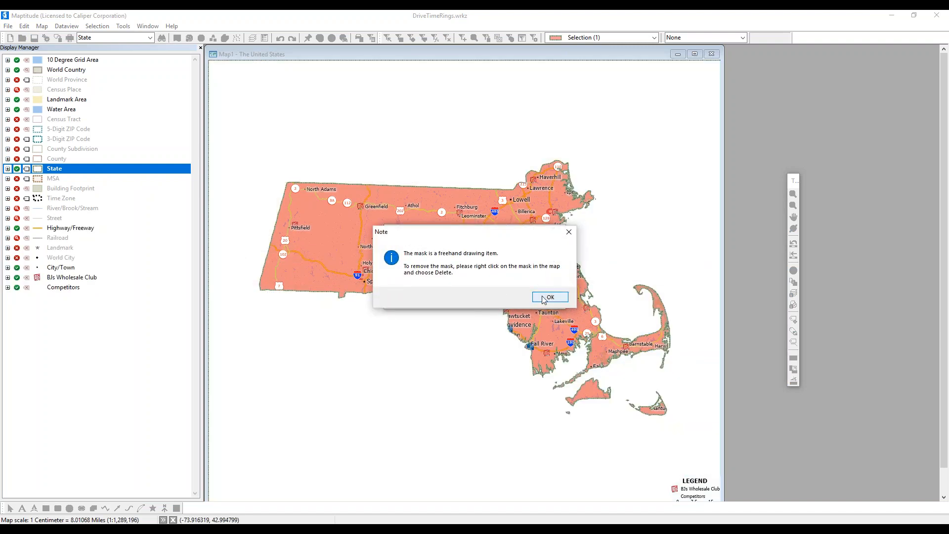
click(544, 298)
click(546, 263)
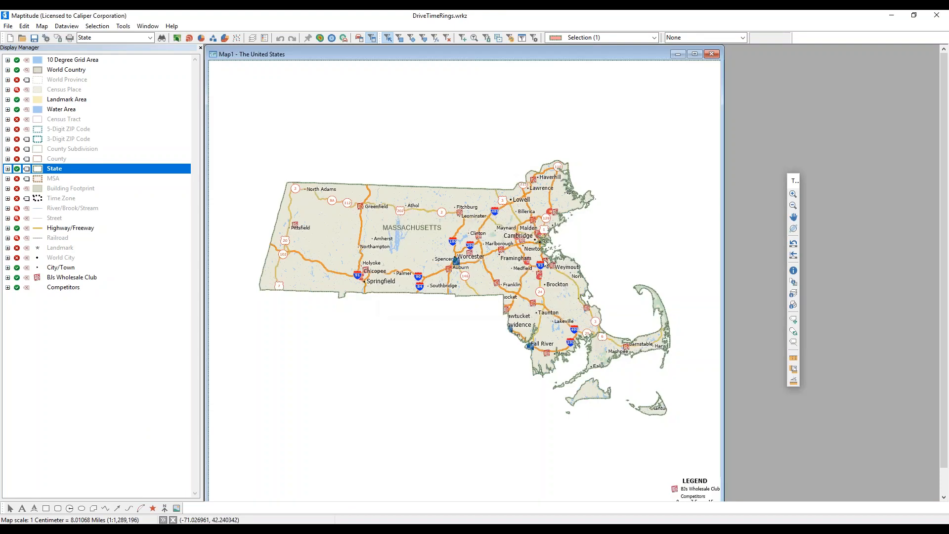
- Set the fill opacity of the freehand mask around Massachusetts to 70
scroll(471, 239, up, 1)
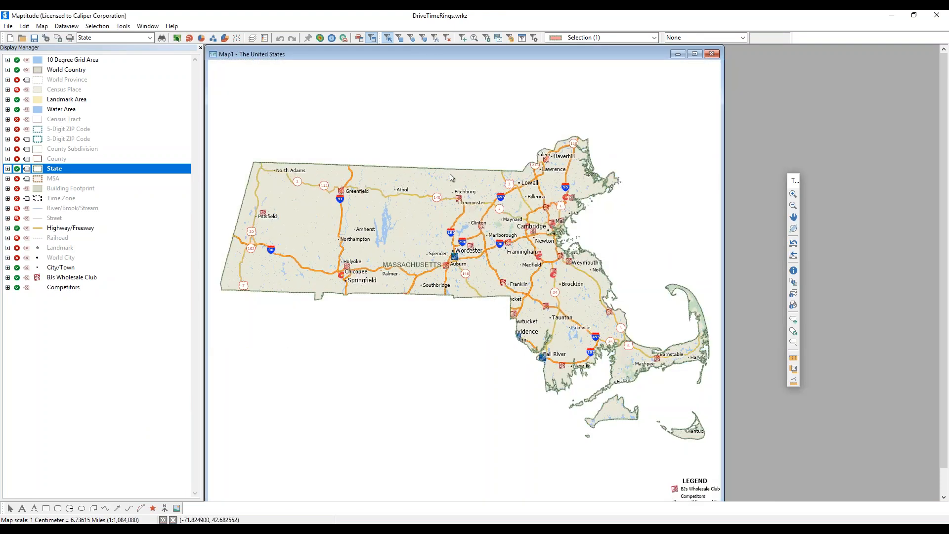
click(438, 126)
right_click(438, 126)
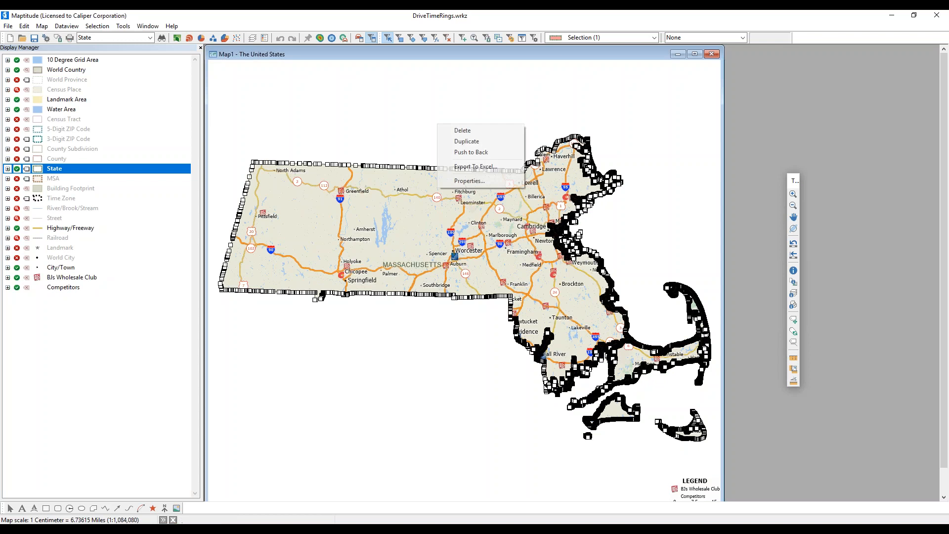
click(455, 181)
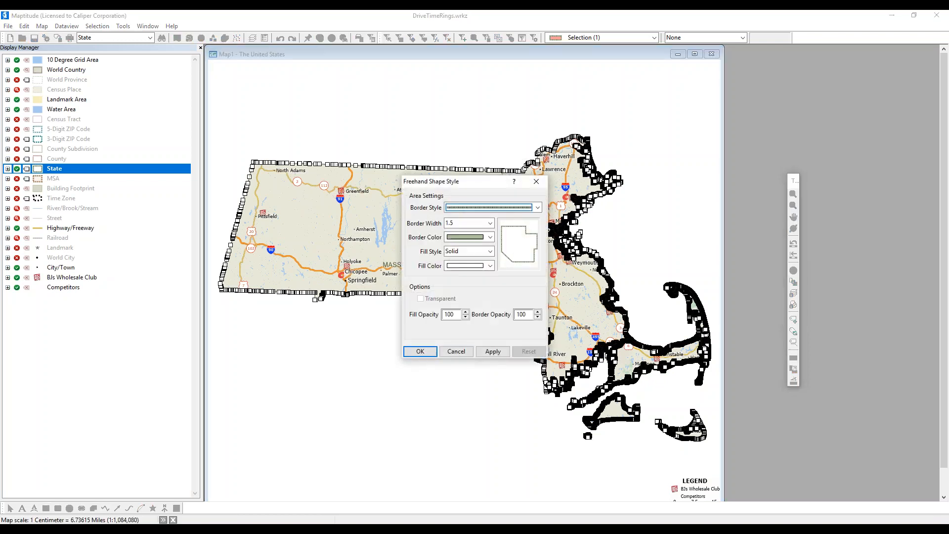
click(468, 317)
click(468, 317)
click(467, 317)
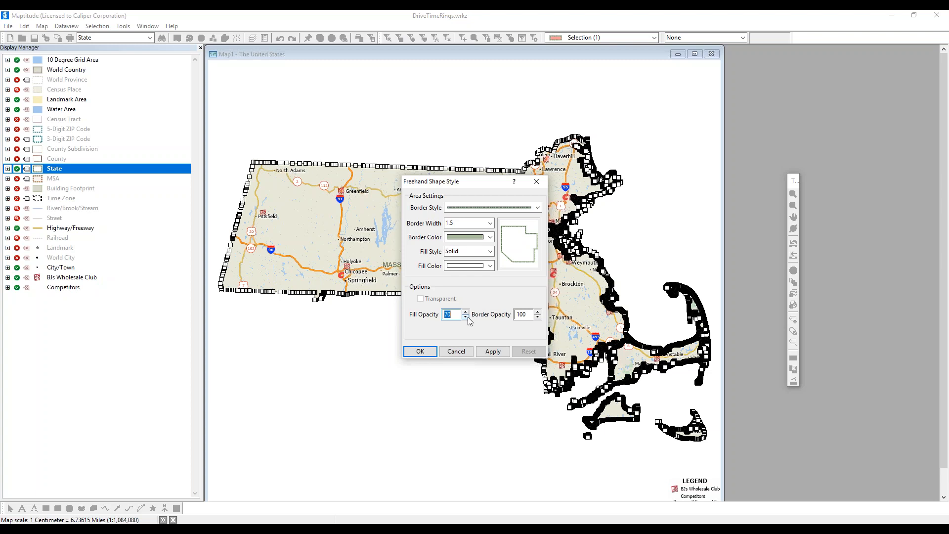
click(420, 351)
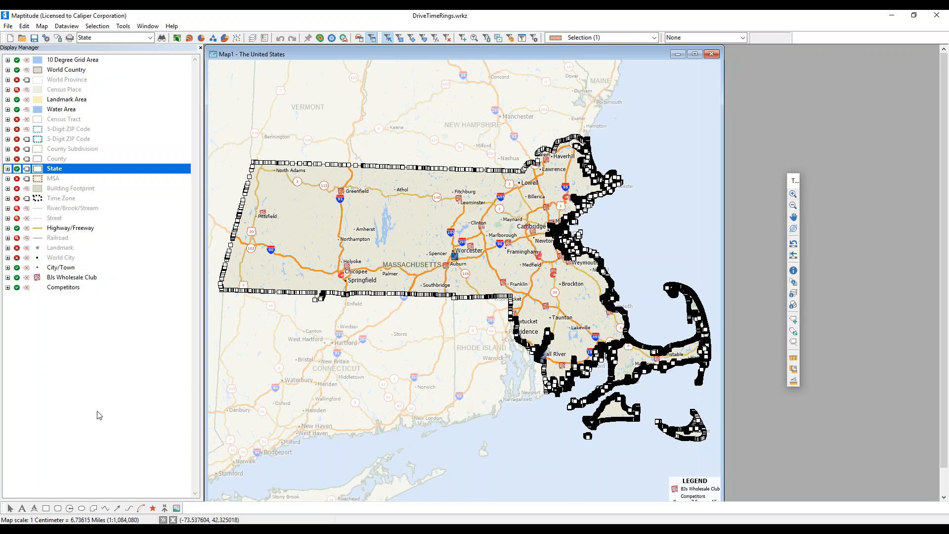
click(10, 509)
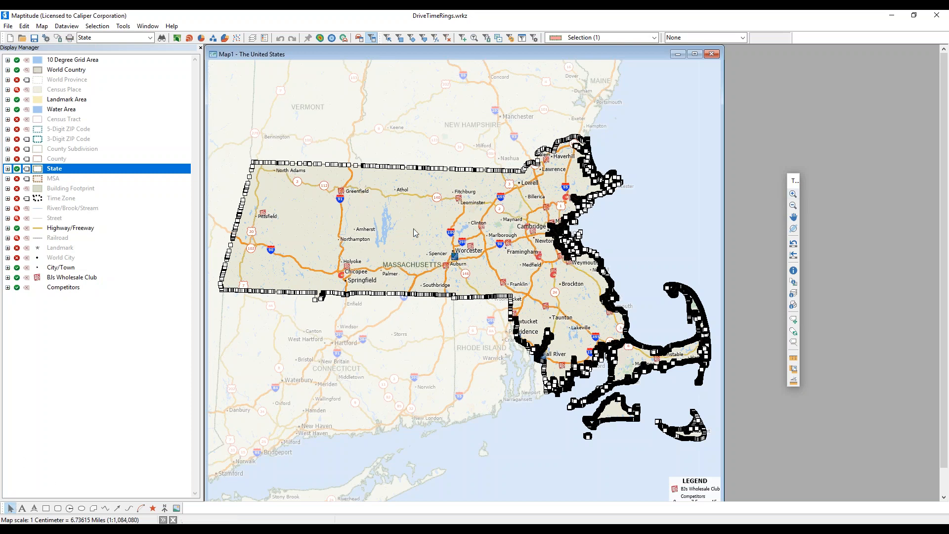
- Draw a freehand circle with a radius of about 3 mi, centred northwest of Waltham
click(794, 194)
drag(492, 189, 563, 252)
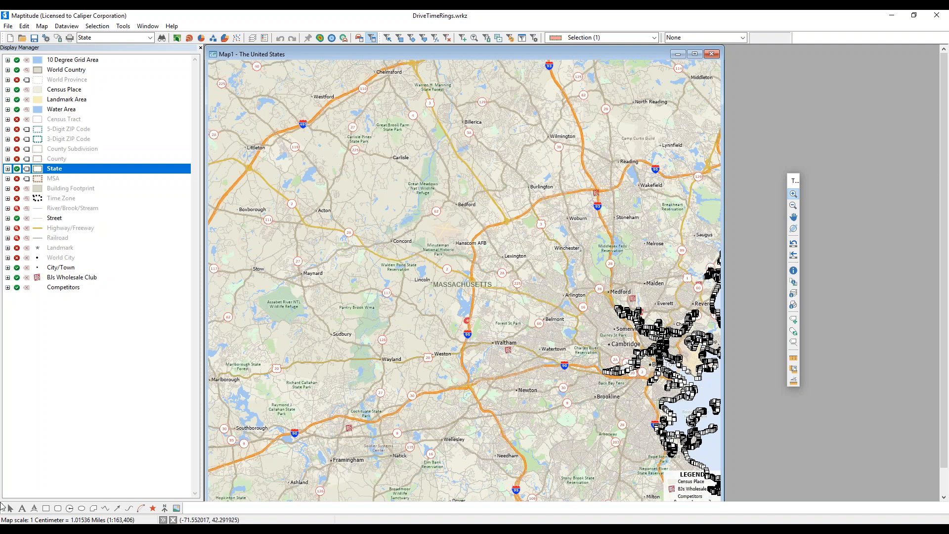
key(Escape)
click(70, 508)
drag(470, 308, 498, 346)
- Delete the freehand circle northwest of Waltham from the map
right_click(499, 299)
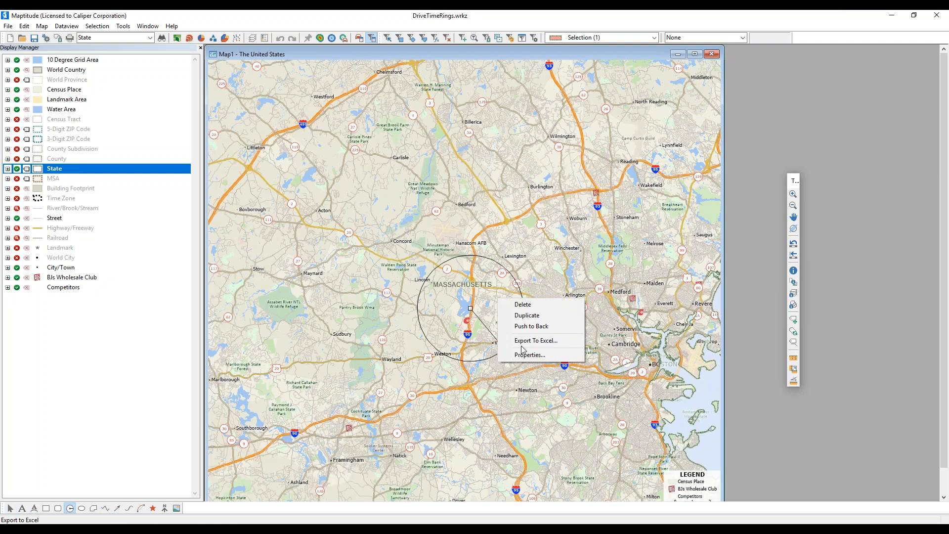
click(525, 304)
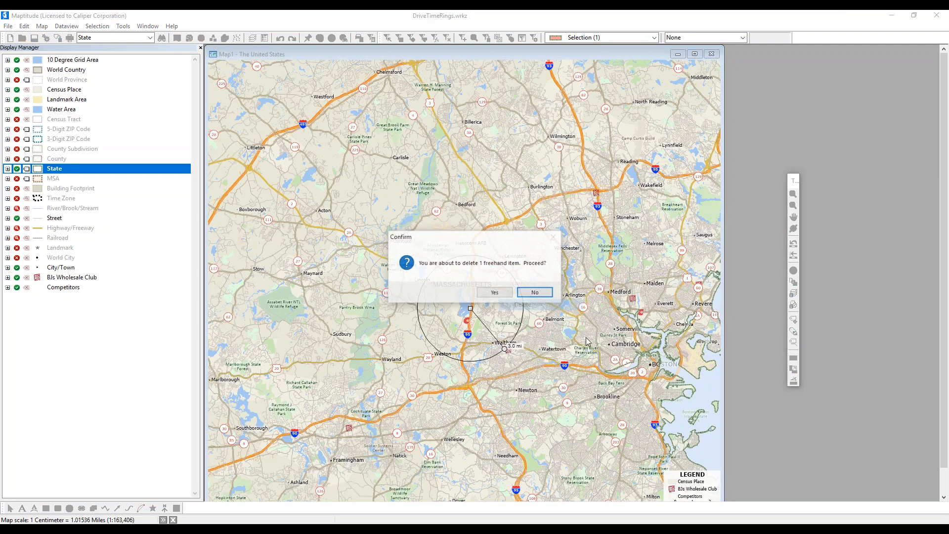
click(492, 292)
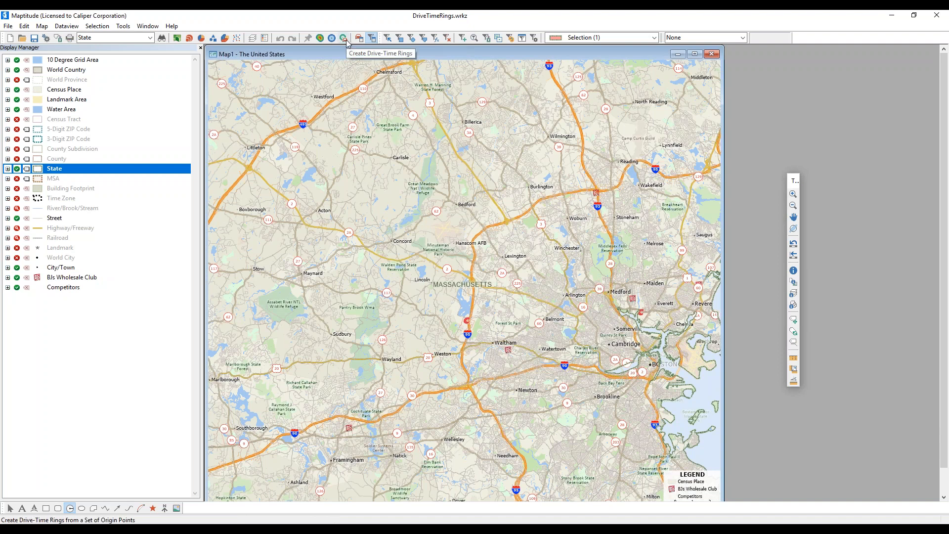
- Start the Drive-Time Rings tool and add downtown Boston as the origin location
click(123, 27)
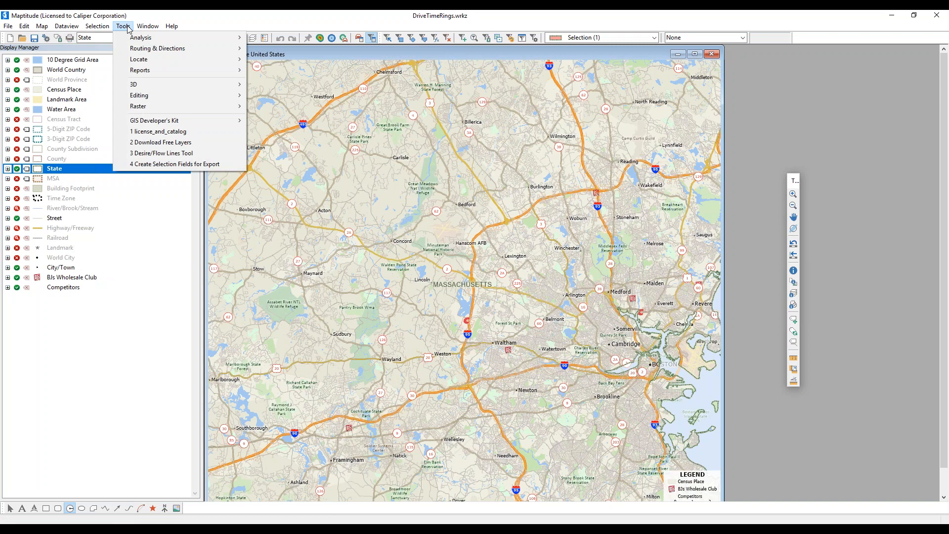
mouse_move(127, 47)
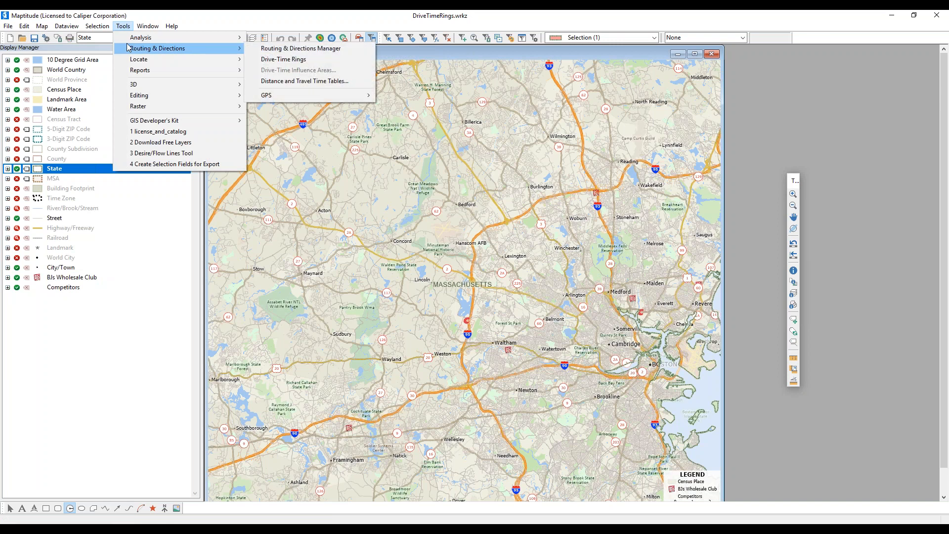
click(284, 59)
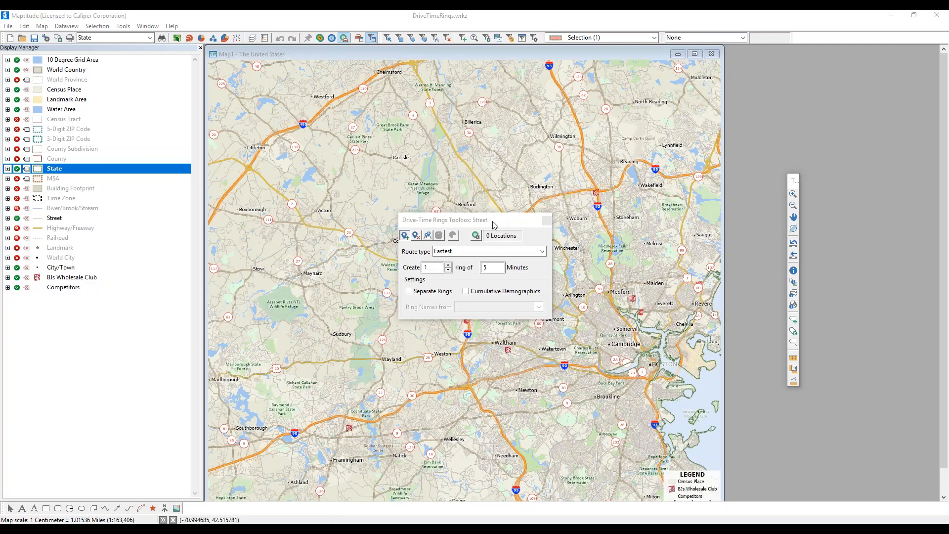
drag(493, 225, 332, 210)
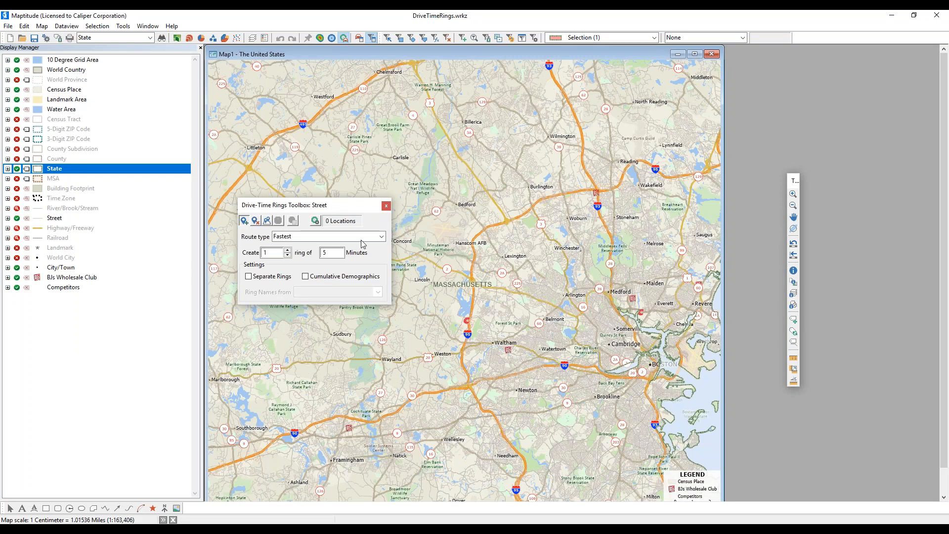
click(650, 365)
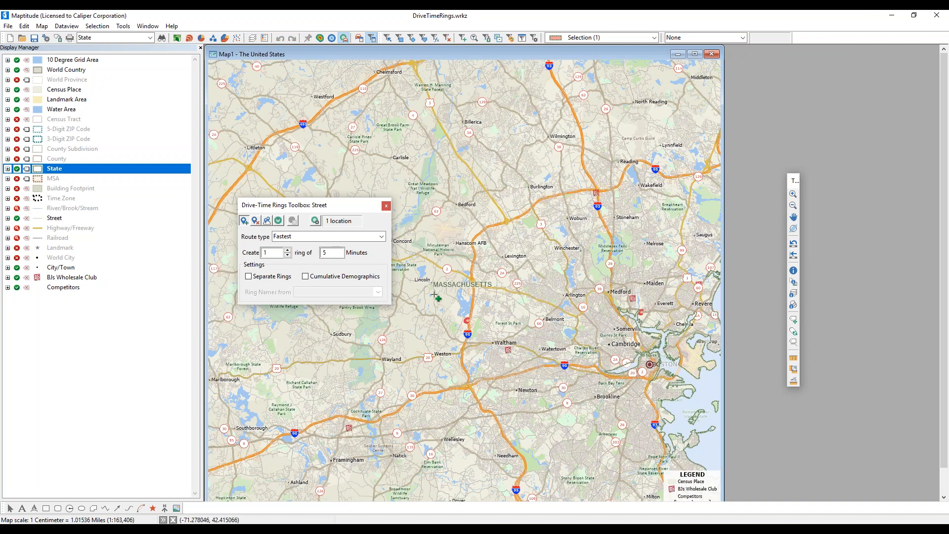
- Create 3 drive-time rings of 5 minutes each around the Boston location and maximize the map window
click(287, 250)
click(287, 249)
click(279, 221)
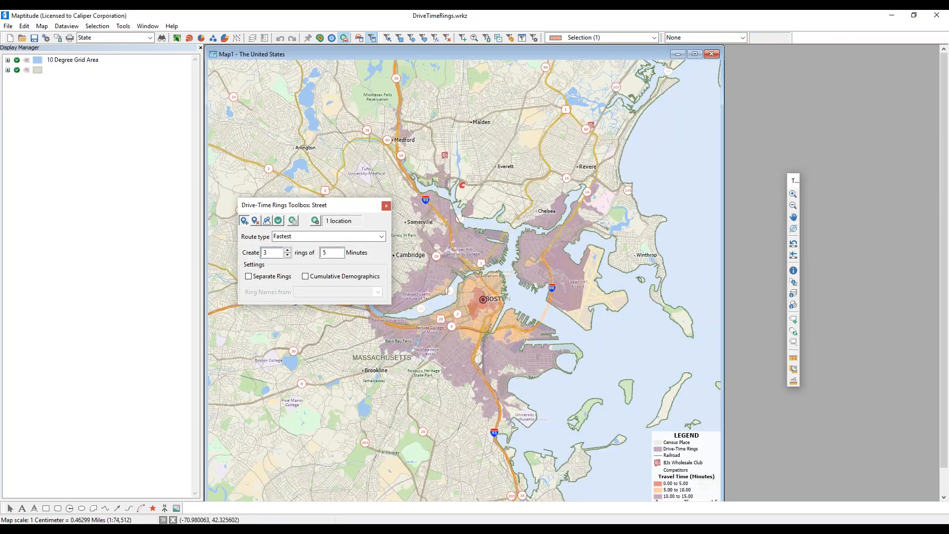
mouse_move(641, 385)
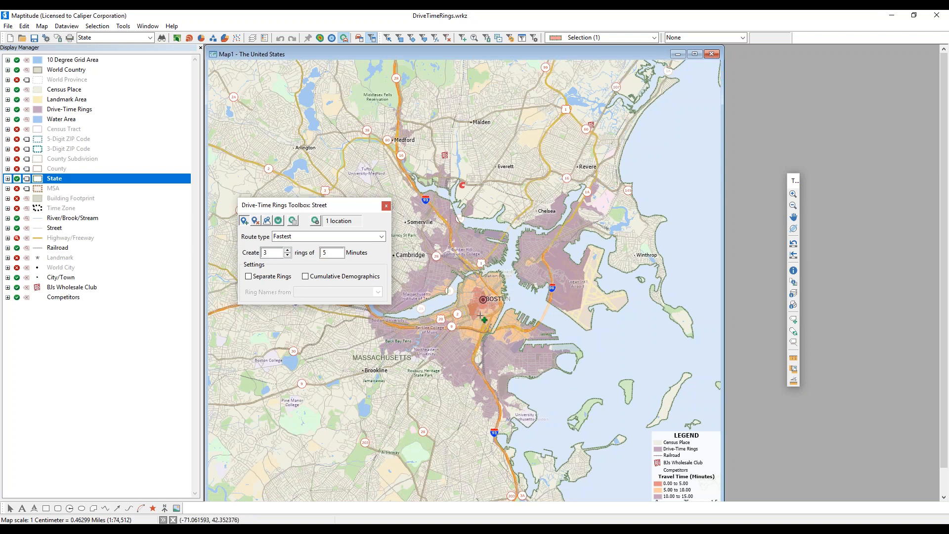
click(695, 53)
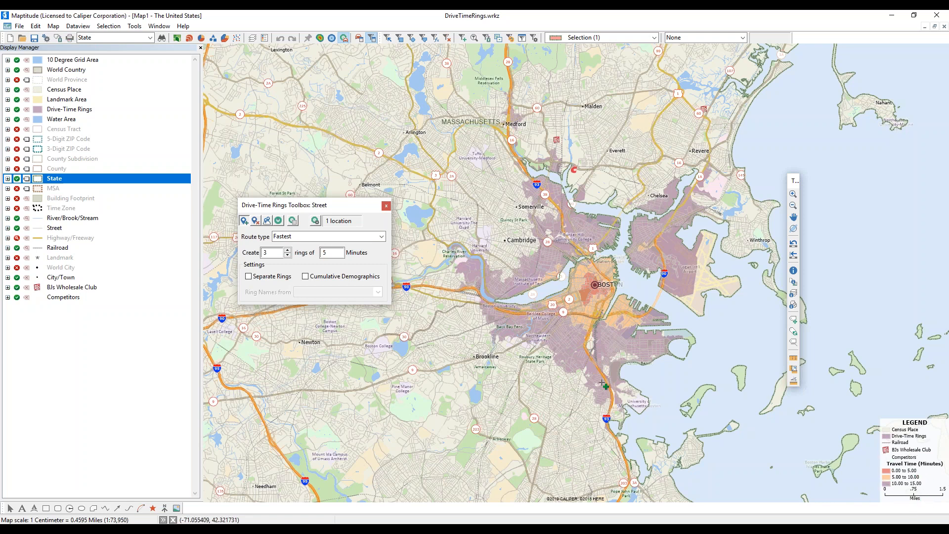
- Remove the downtown Boston origin location and drop the Drive-Time Rings layer from the map
click(255, 222)
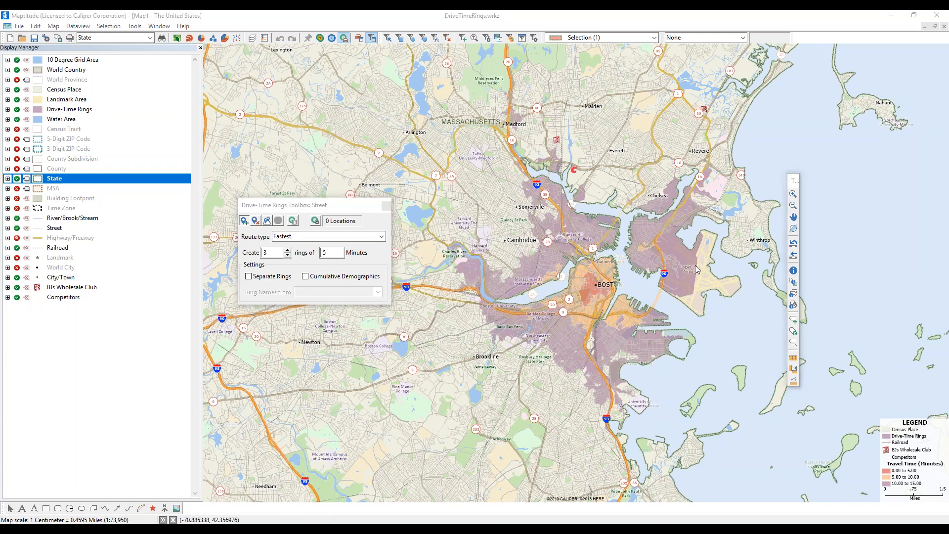
scroll(696, 263, down, 1)
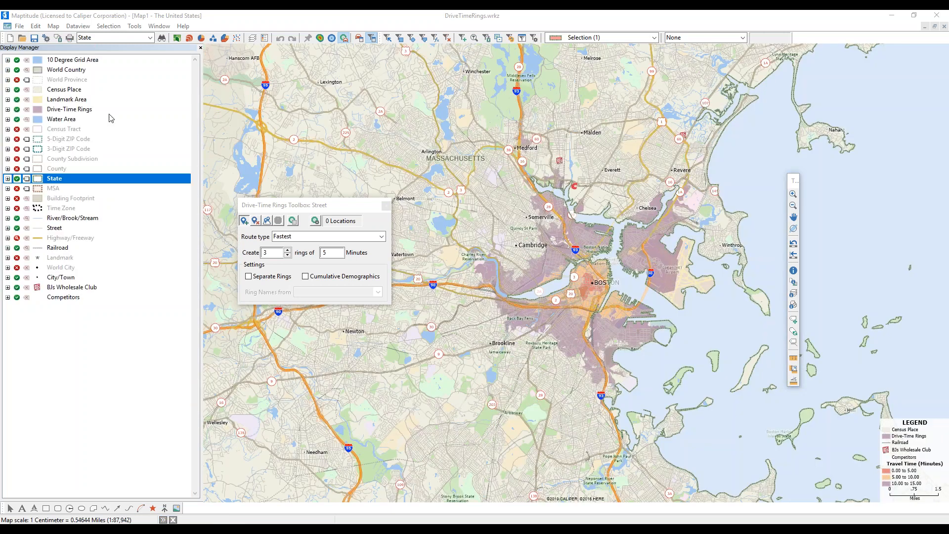
right_click(83, 109)
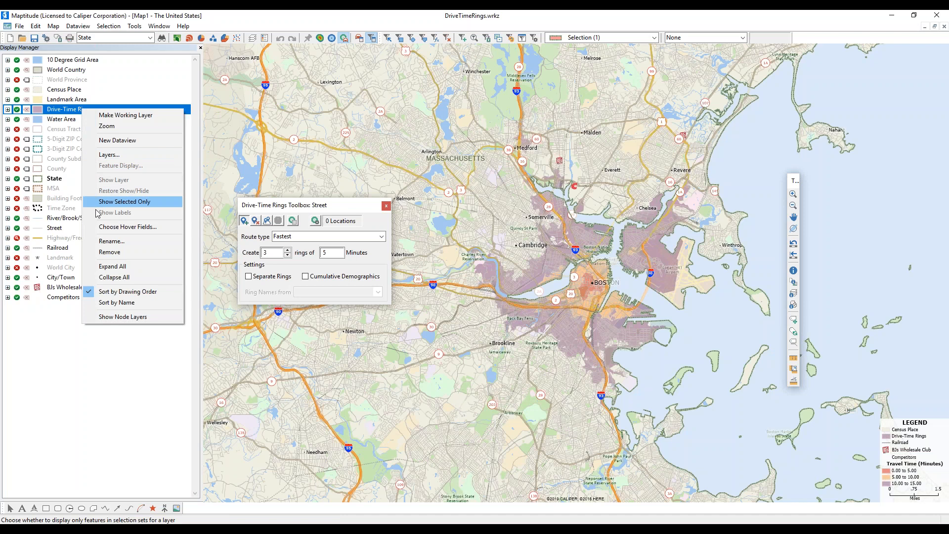
click(110, 252)
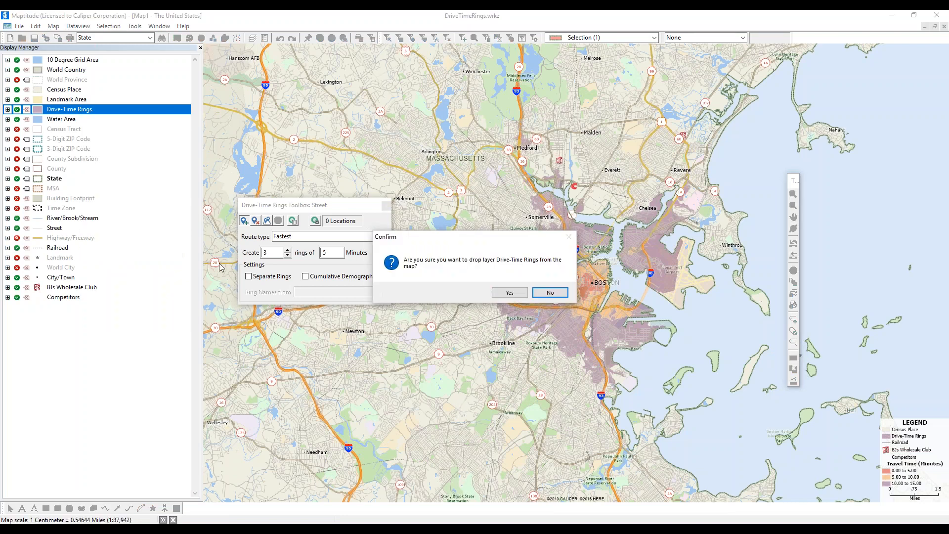
click(510, 293)
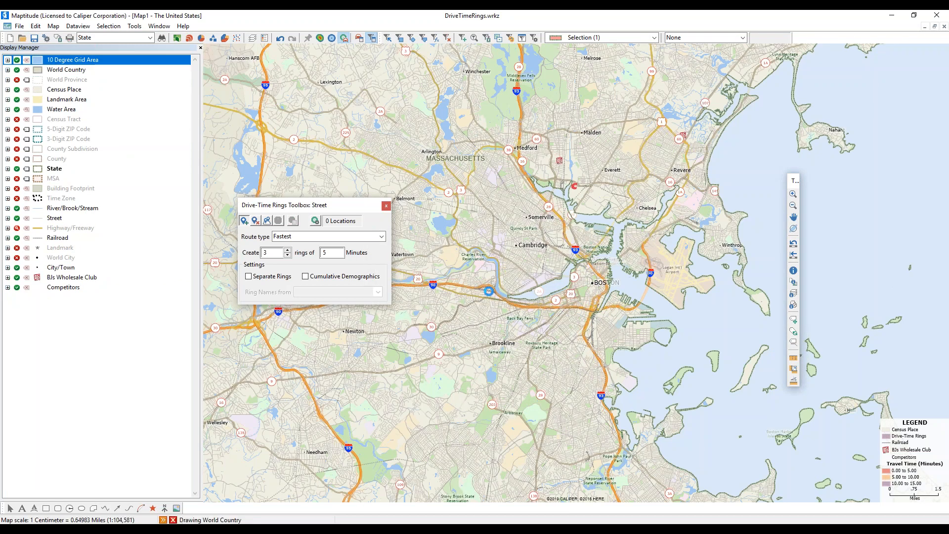
- Zoom the map from the BJs Wholesale Club layer's extent to Massachusetts and make BJs Wholesale Club the working layer
scroll(542, 282, down, 2)
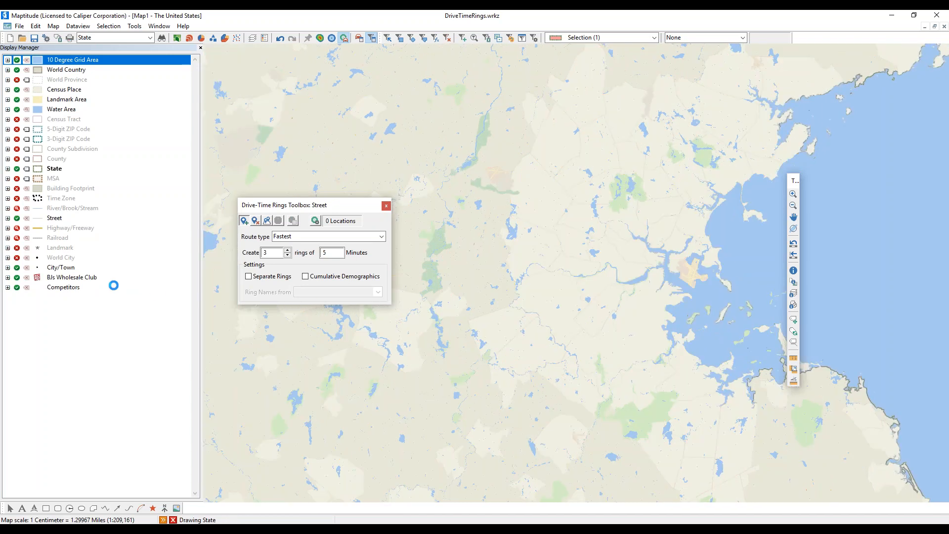
click(75, 280)
right_click(74, 279)
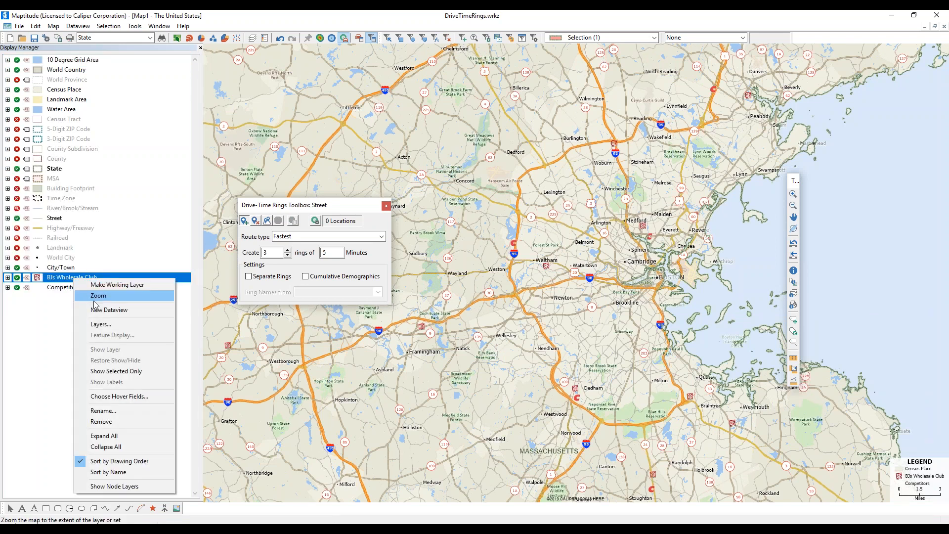
click(98, 296)
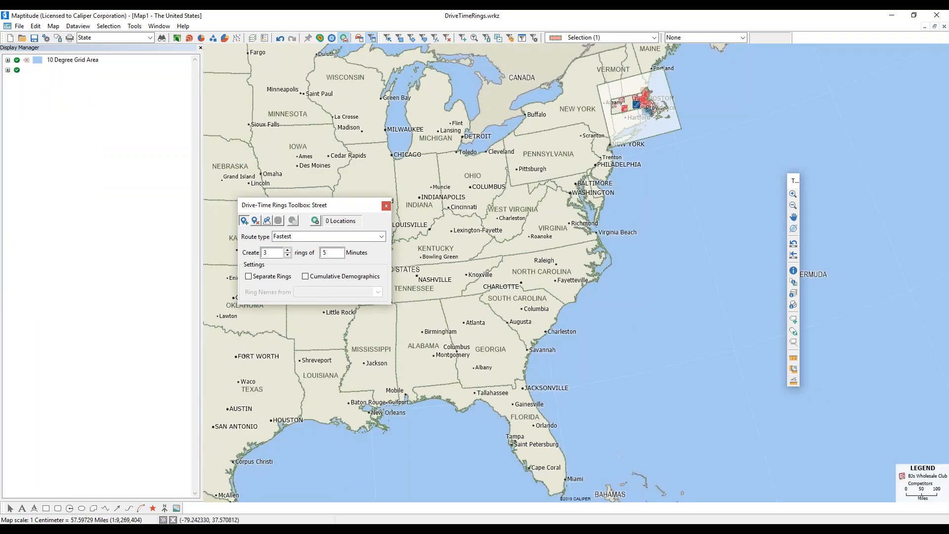
click(794, 194)
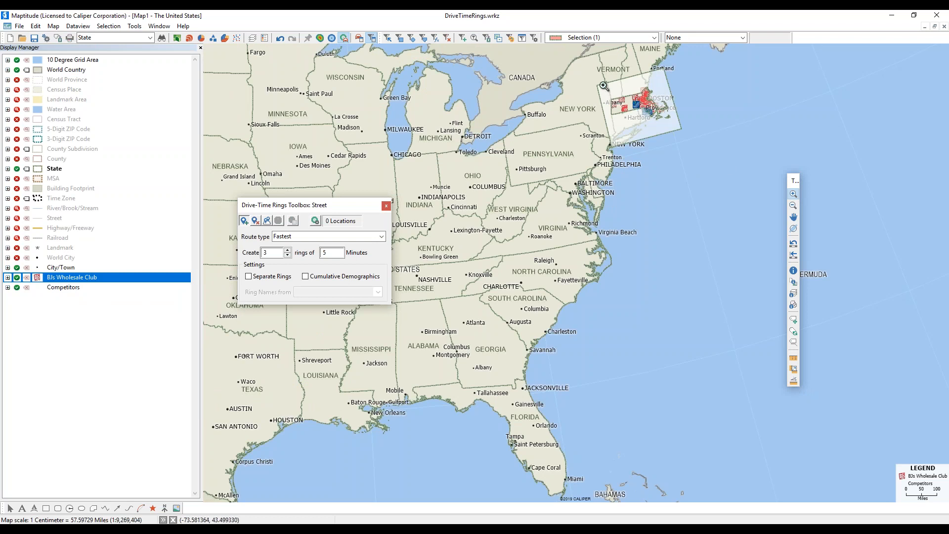
drag(604, 84, 666, 126)
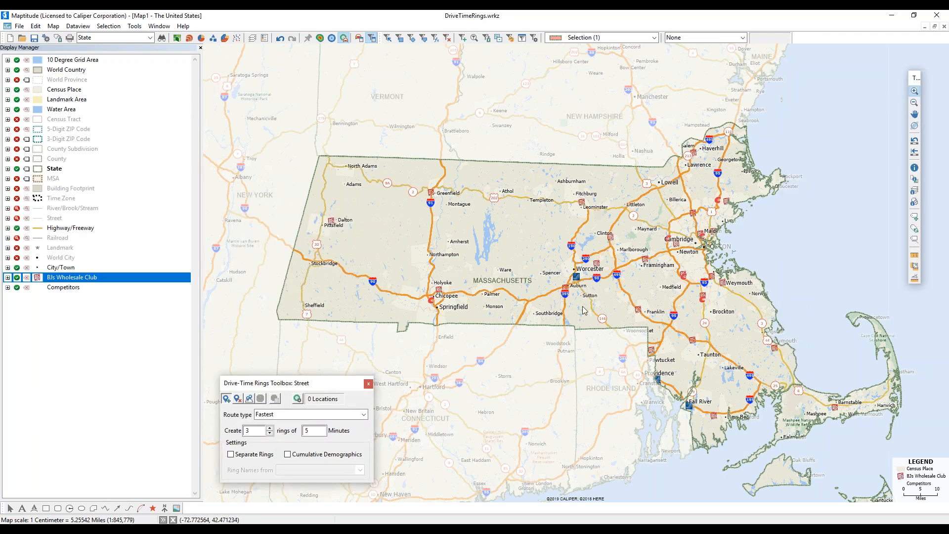
right_click(89, 278)
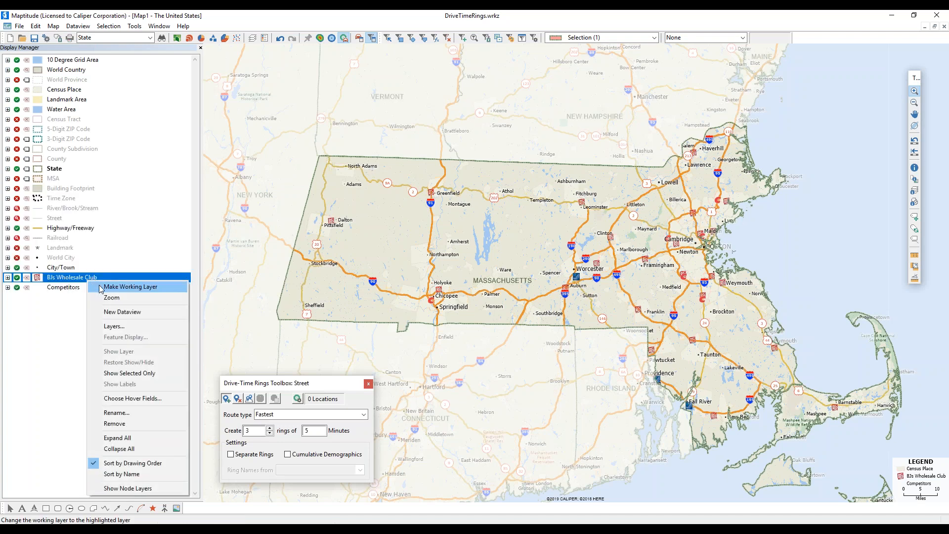
click(104, 289)
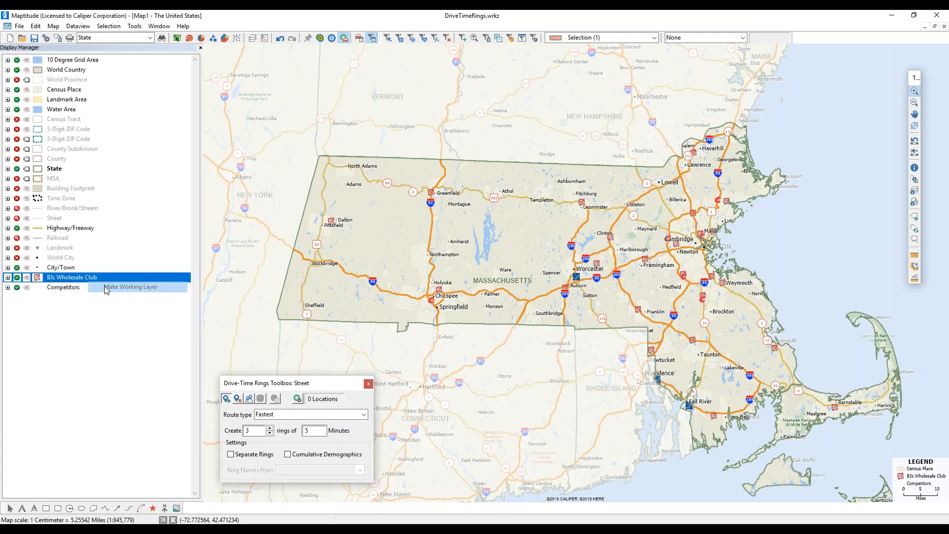
- Create 3 drive-time rings of 5 minutes each around all features of the BJs Wholesale Club layer
click(249, 401)
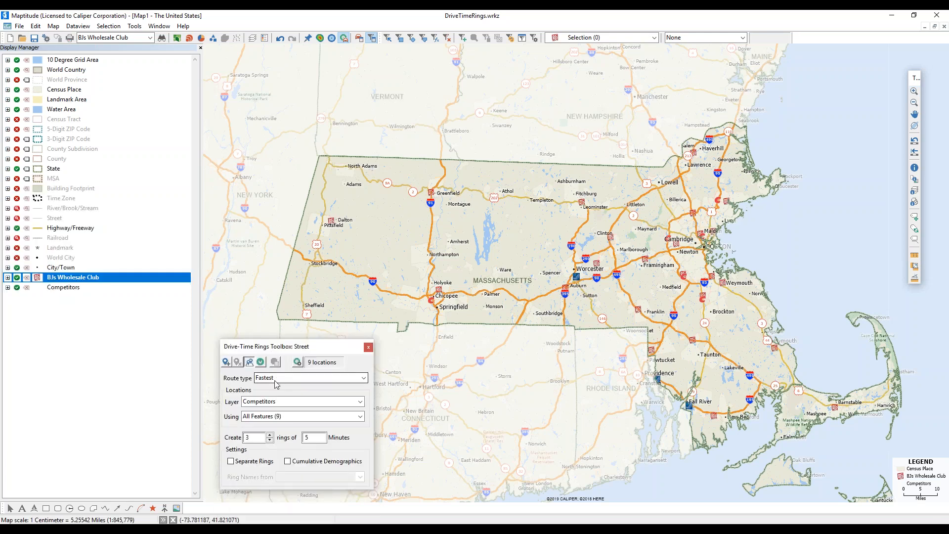
click(256, 405)
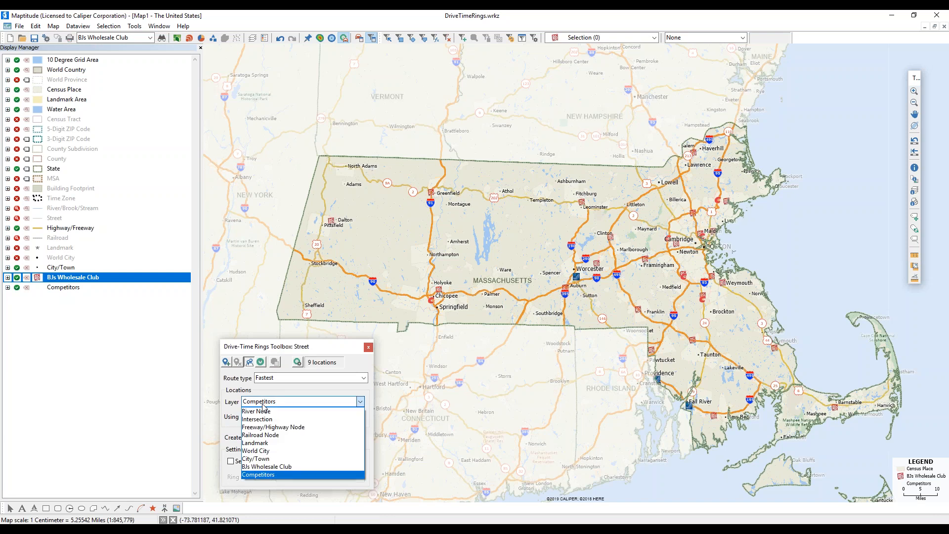
click(271, 467)
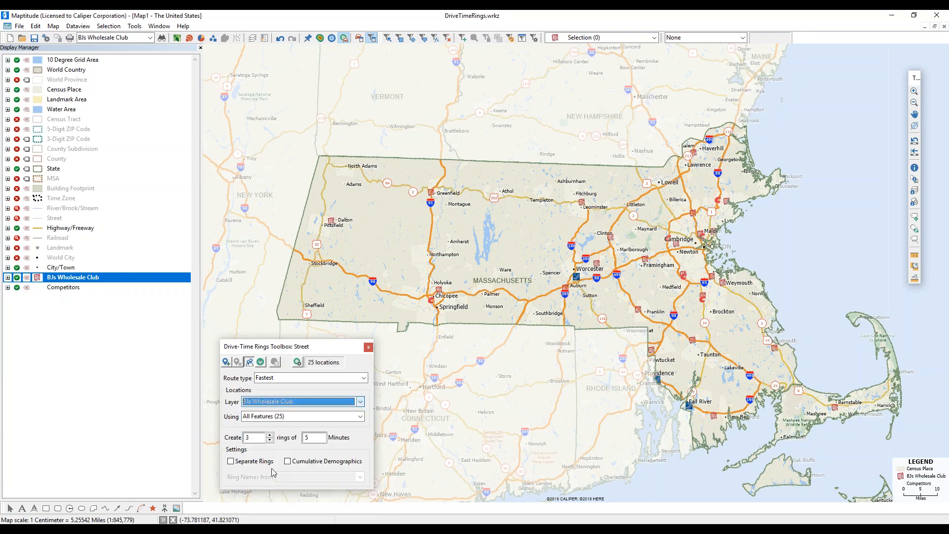
click(271, 422)
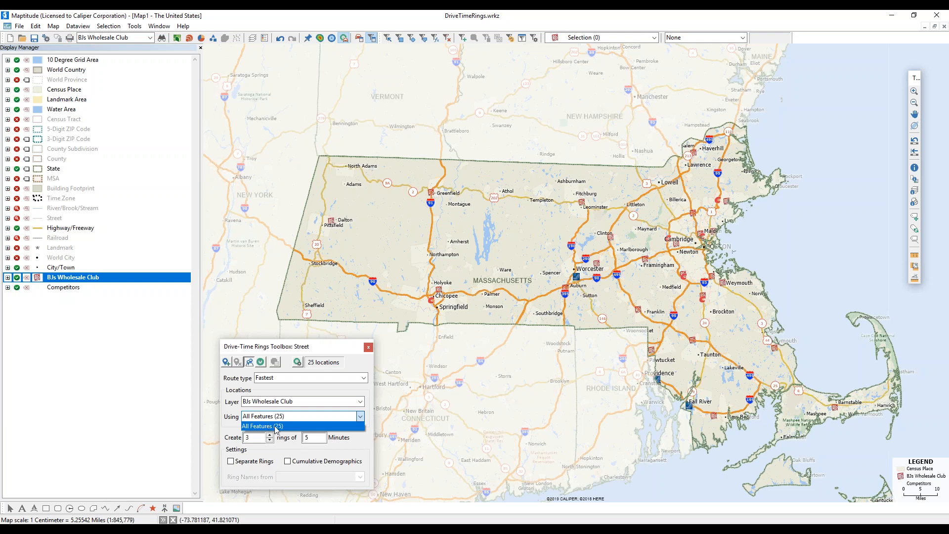
click(276, 427)
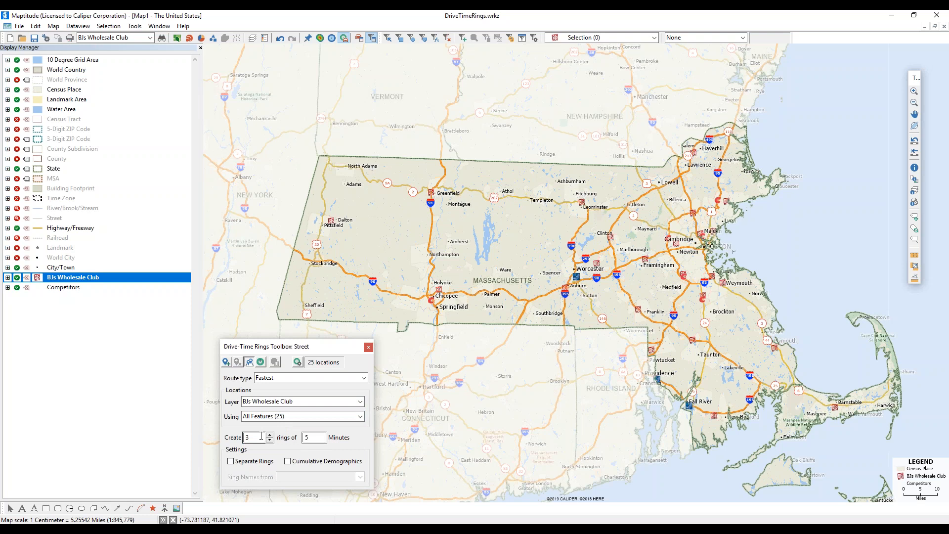
click(261, 363)
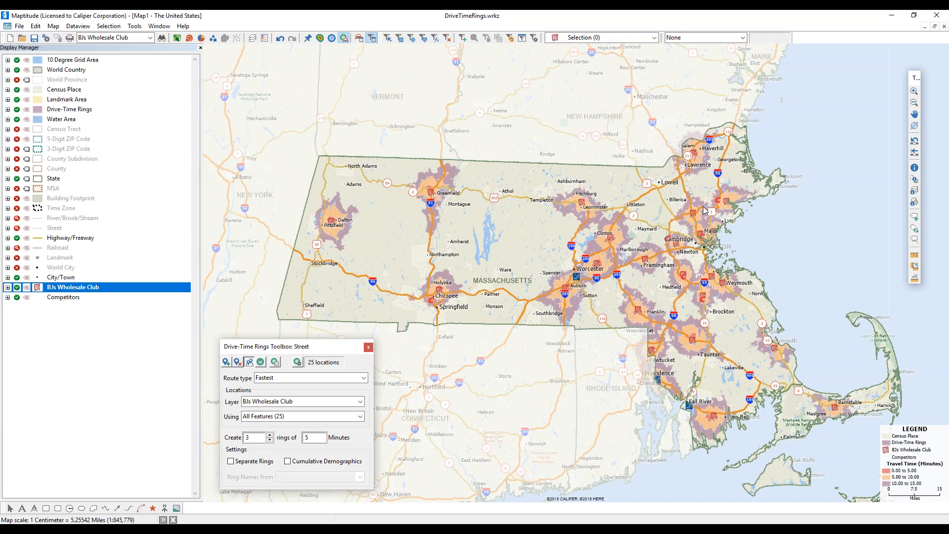
- Open the Demographics Settings from the drive-time rings configuration and place the dialog beside the configuration window
click(915, 92)
click(11, 509)
drag(324, 352, 348, 350)
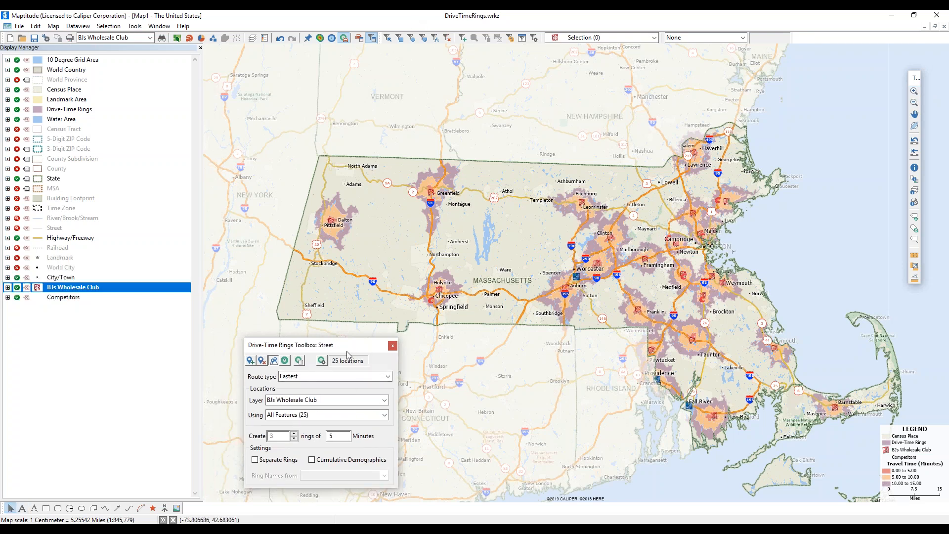
click(322, 361)
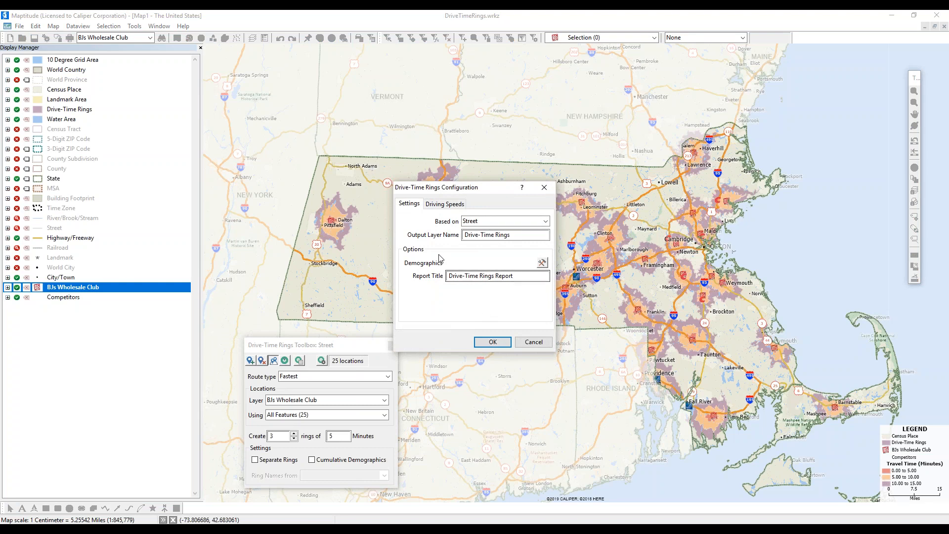
click(543, 263)
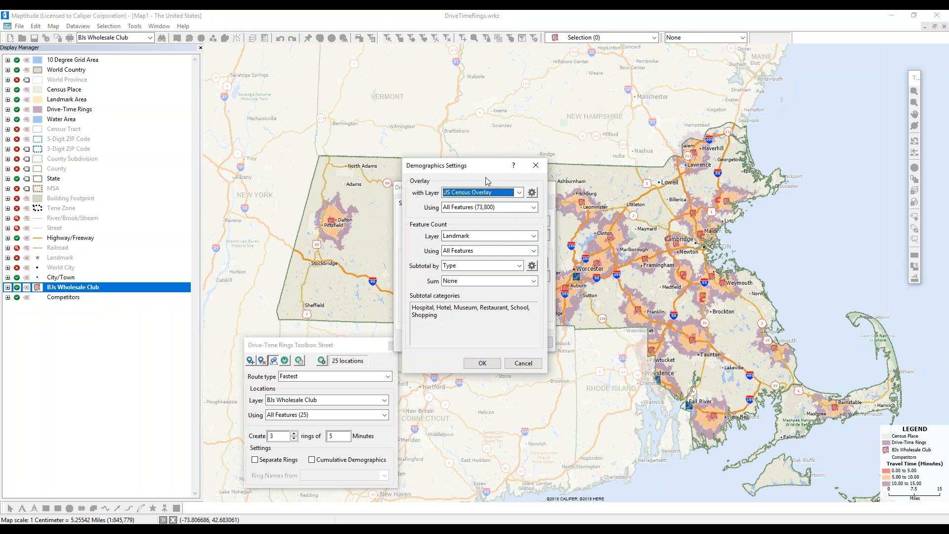
drag(482, 173, 715, 182)
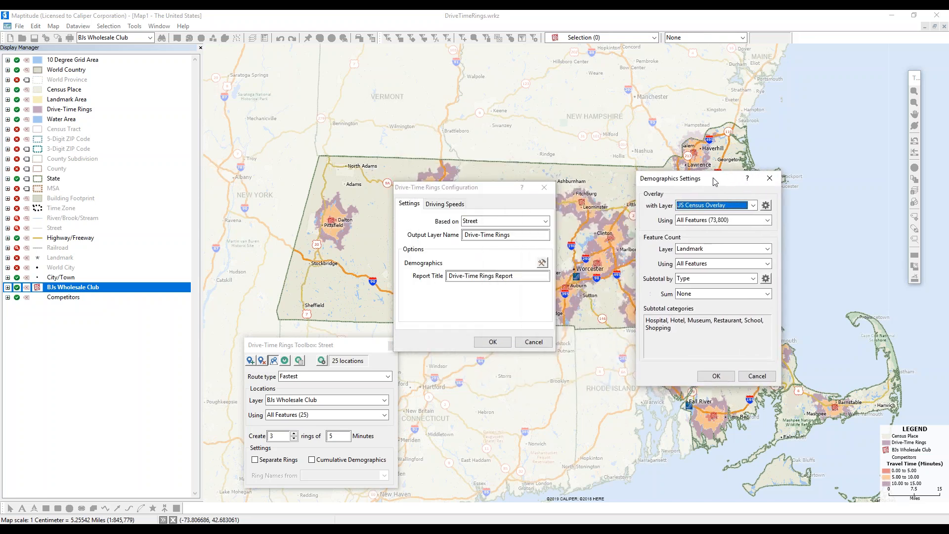
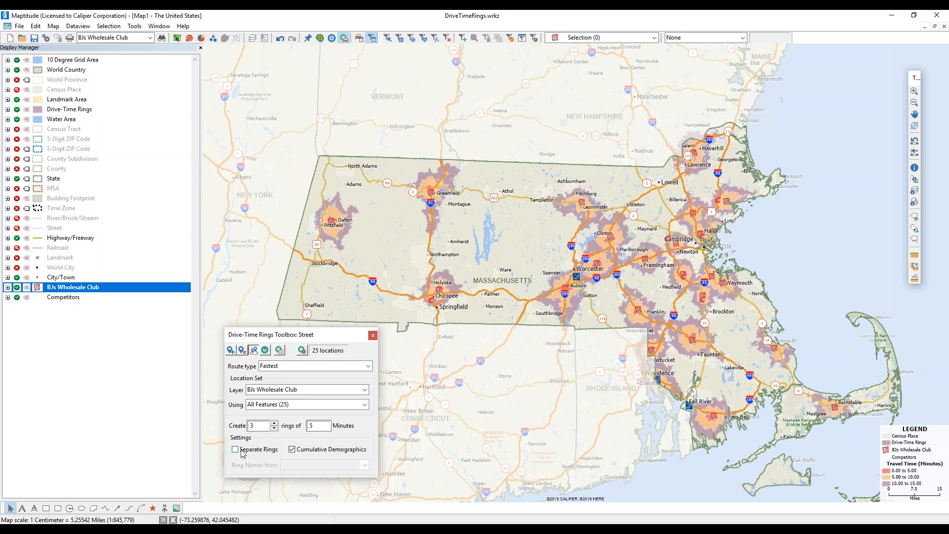
- Generate the Drive-Time Rings Report for the BJs Wholesale Club rings, review its map and demographic table, and close it
click(280, 351)
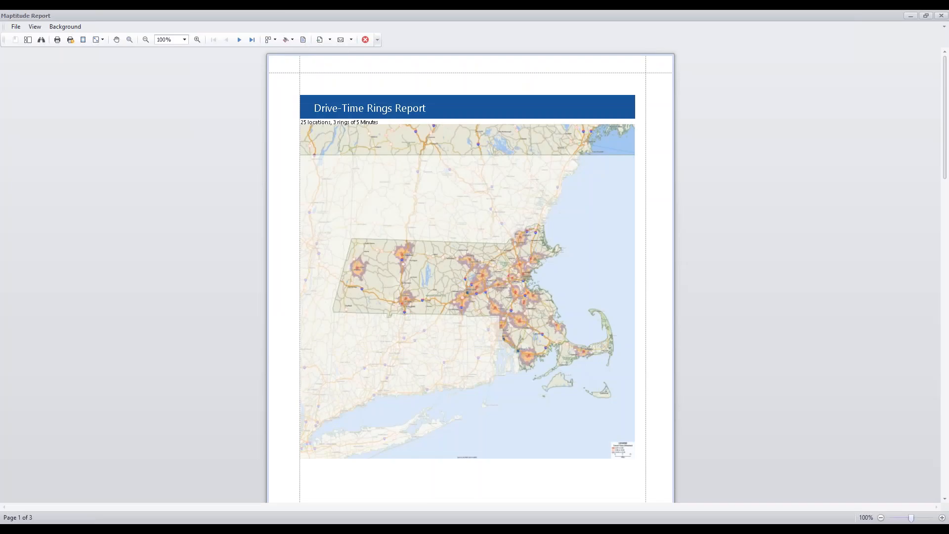
scroll(471, 277, down, 15)
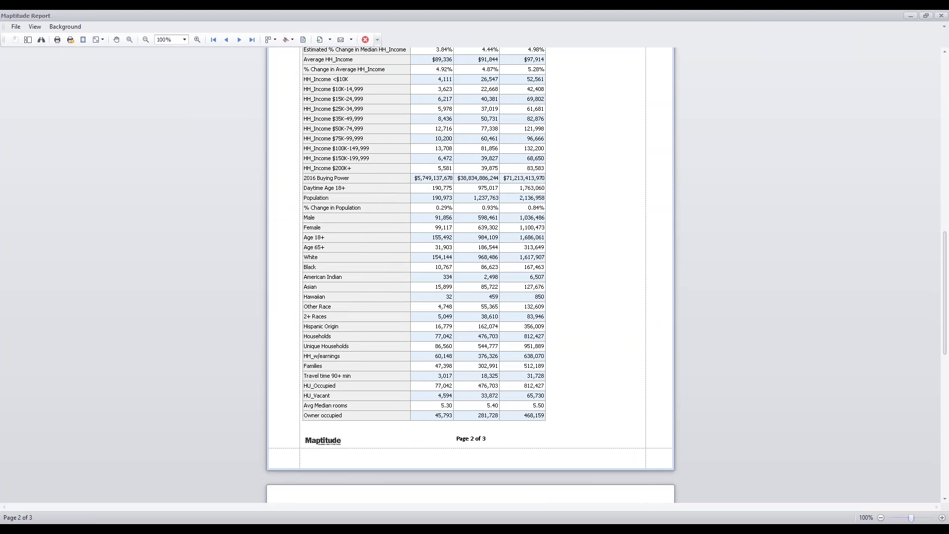
scroll(412, 309, up, 2)
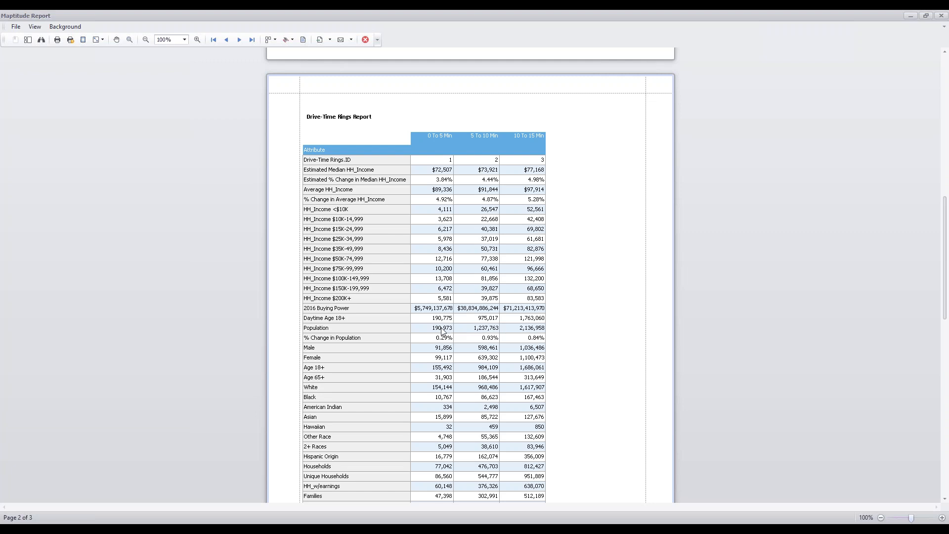
scroll(511, 330, down, 2)
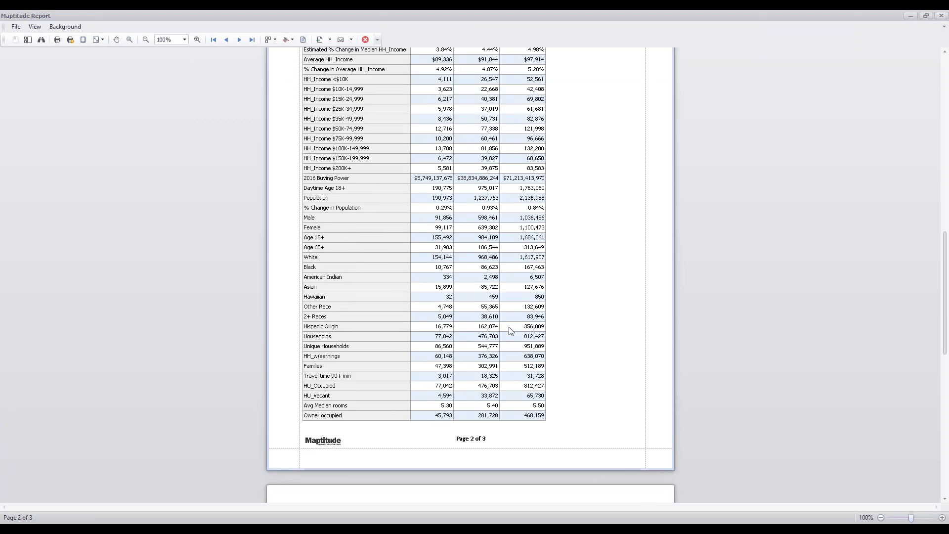
scroll(512, 331, down, 2)
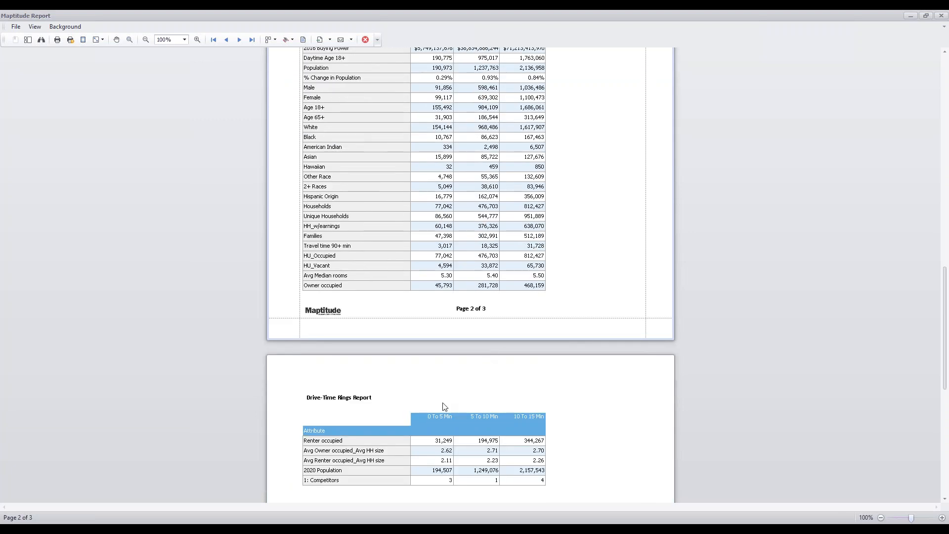
scroll(478, 419, up, 6)
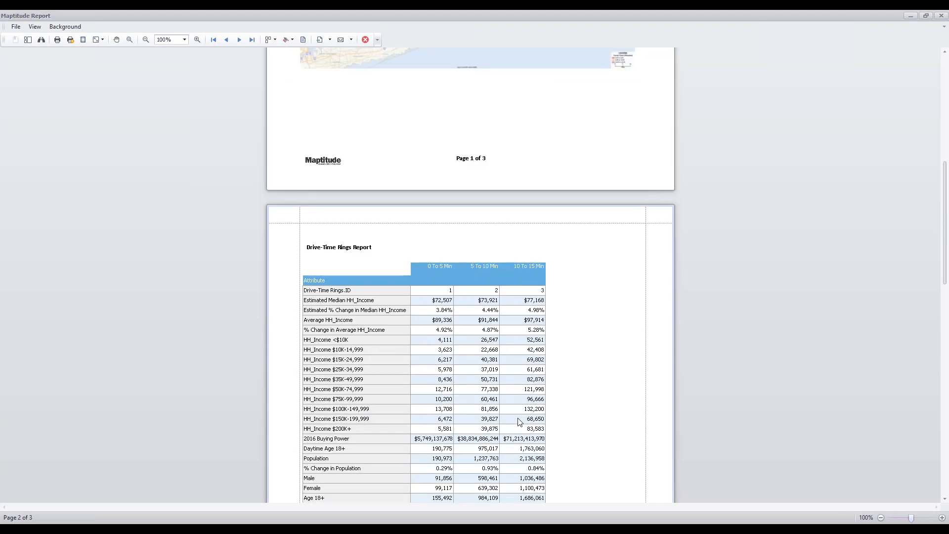
scroll(494, 398, down, 2)
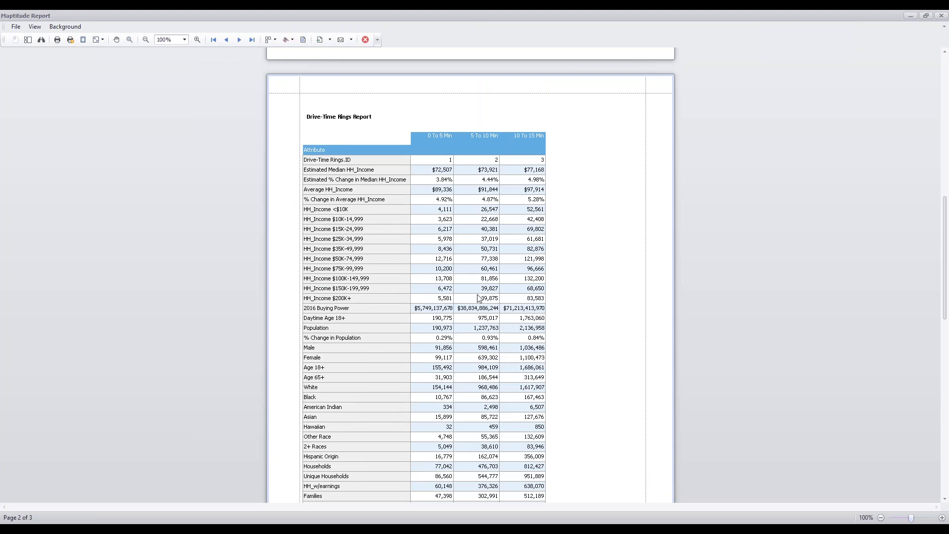
click(943, 17)
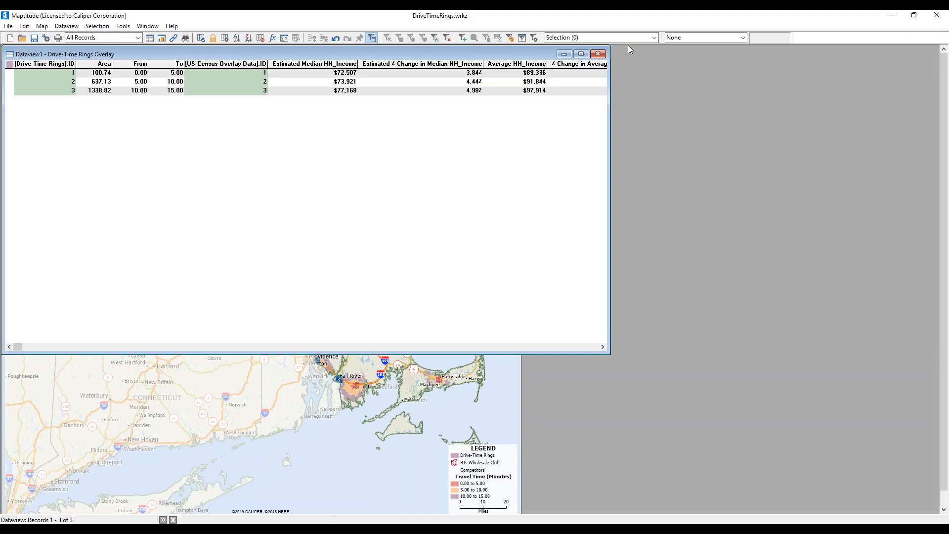
- Delete the Drive-Time Rings Overlay dataview from the workspace and maximize the map window
click(598, 54)
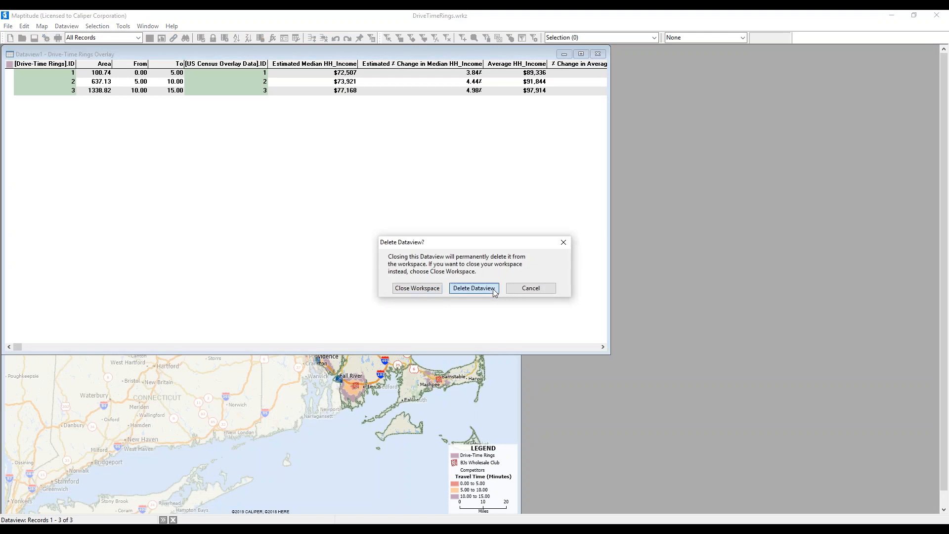
click(493, 289)
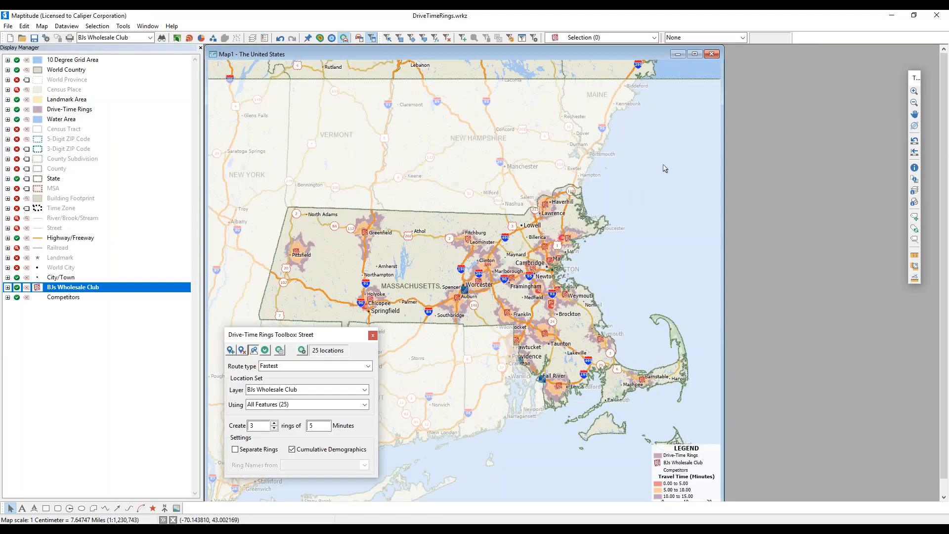
click(694, 55)
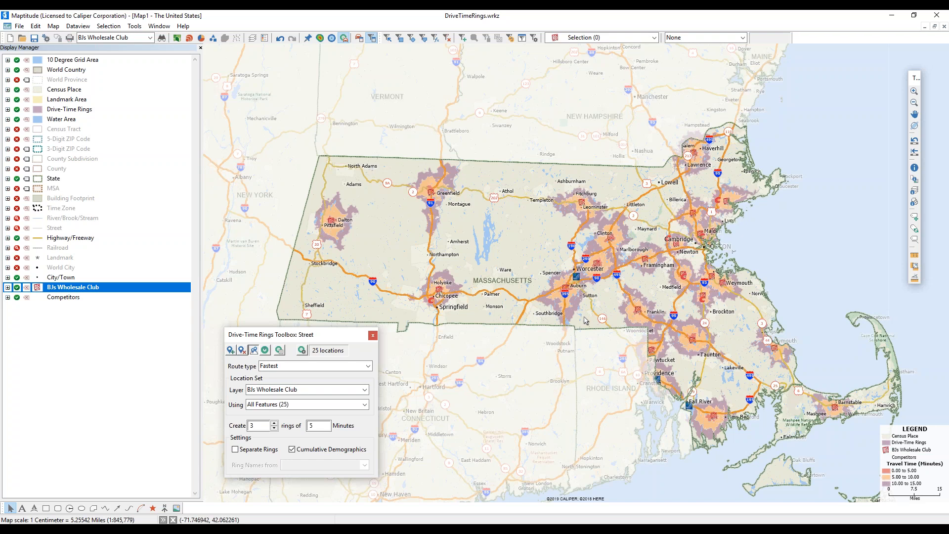
- Set up a Distance and Travel Time Table from all BJs Wholesale Club features to the Competitors layer
mouse_move(584, 321)
click(134, 26)
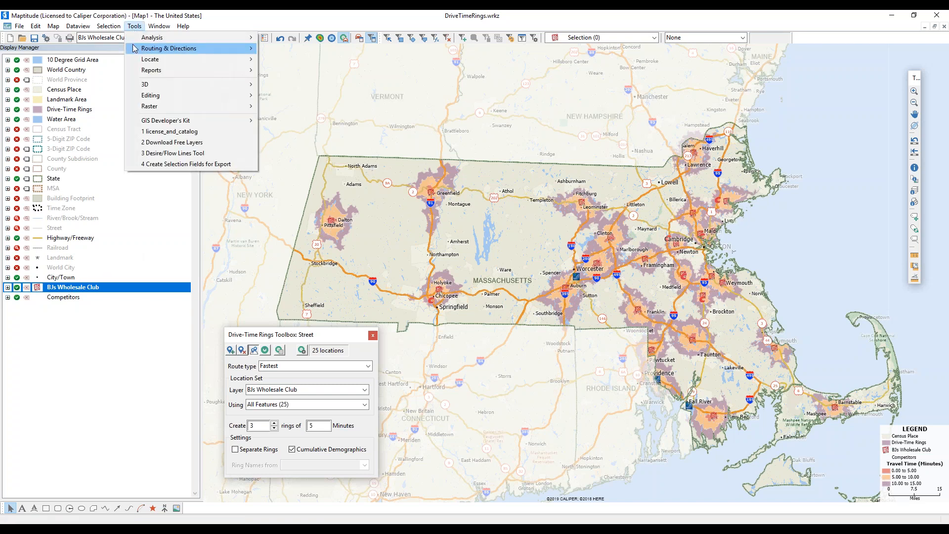
mouse_move(173, 48)
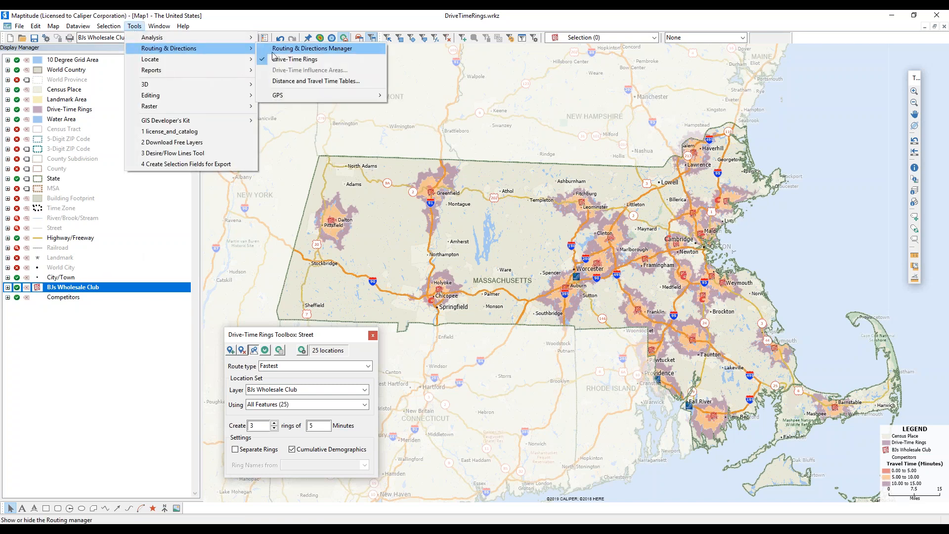
click(289, 81)
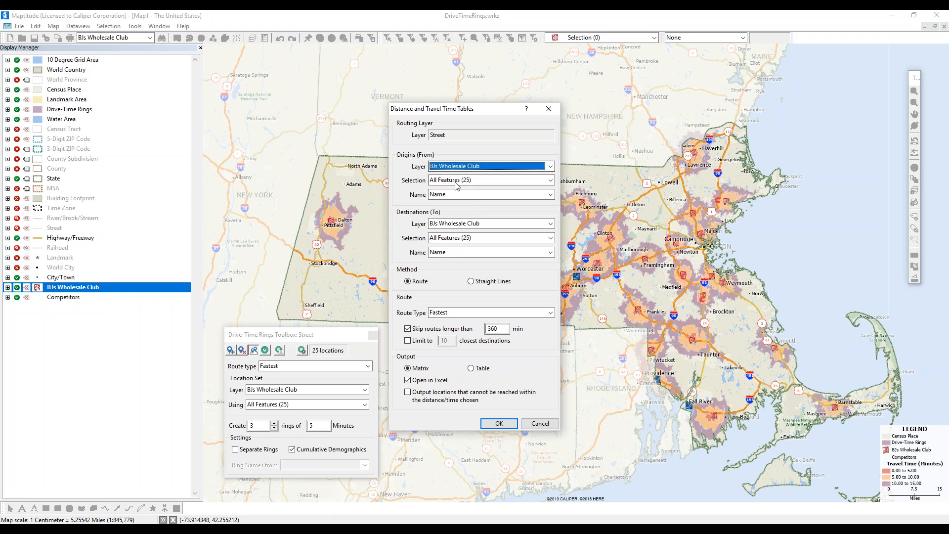
click(466, 222)
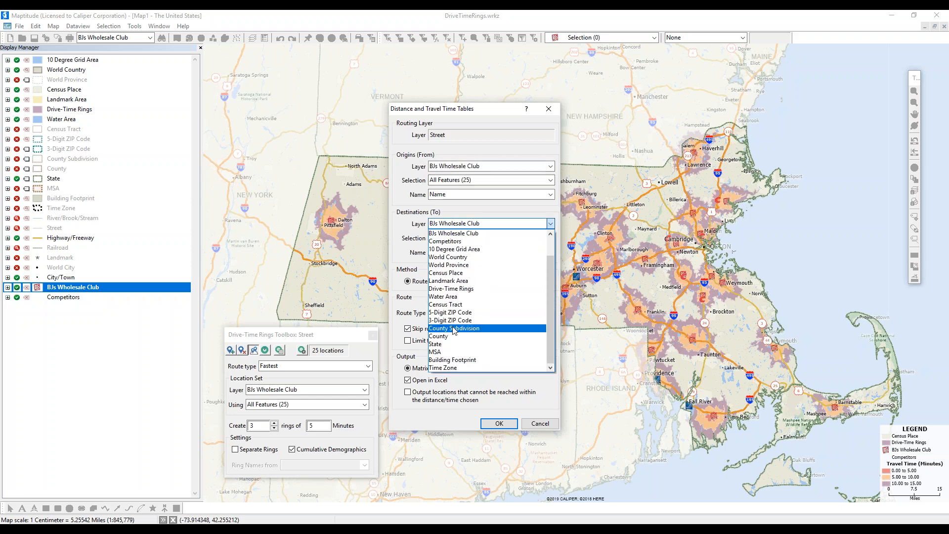
click(465, 242)
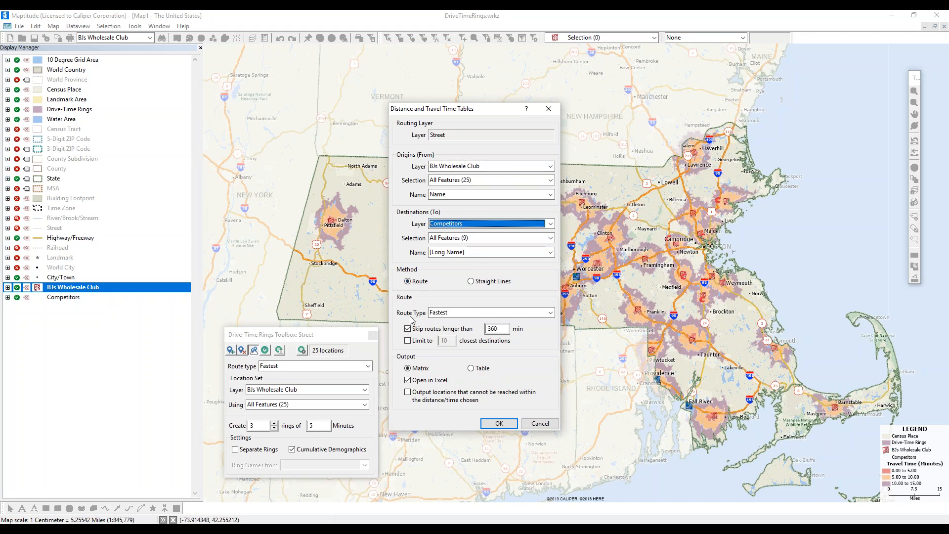
double_click(499, 328)
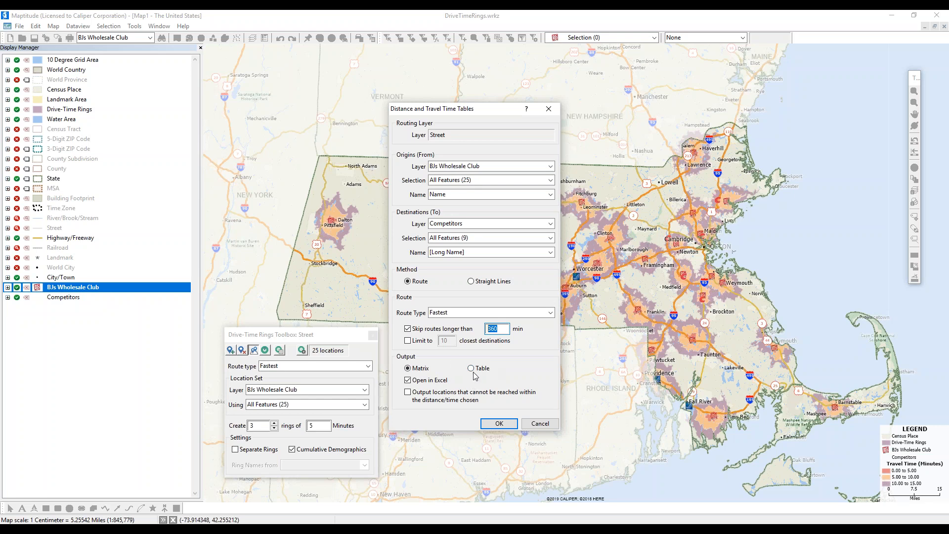
- Generate the travel time matrix and save it as an Excel worksheet named Travel Times in the Training folder
click(500, 424)
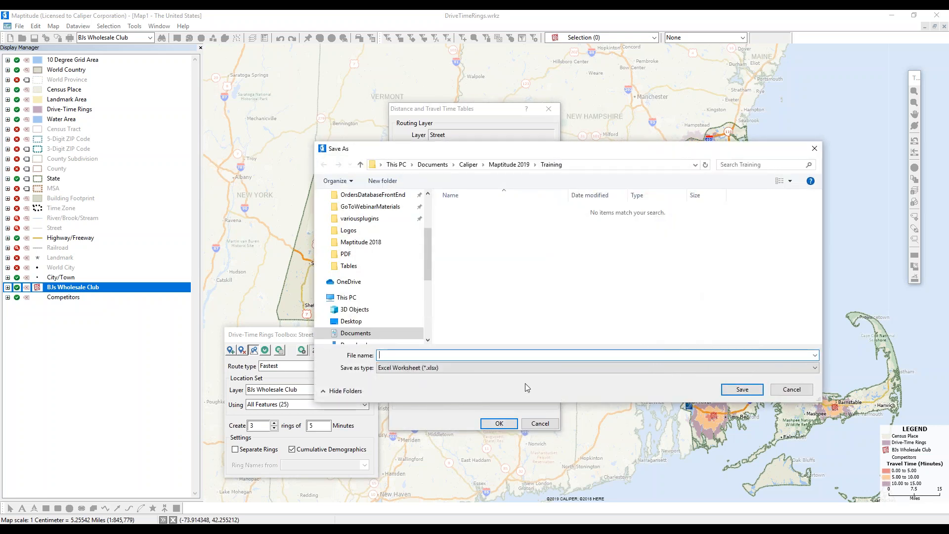
text(Tr)
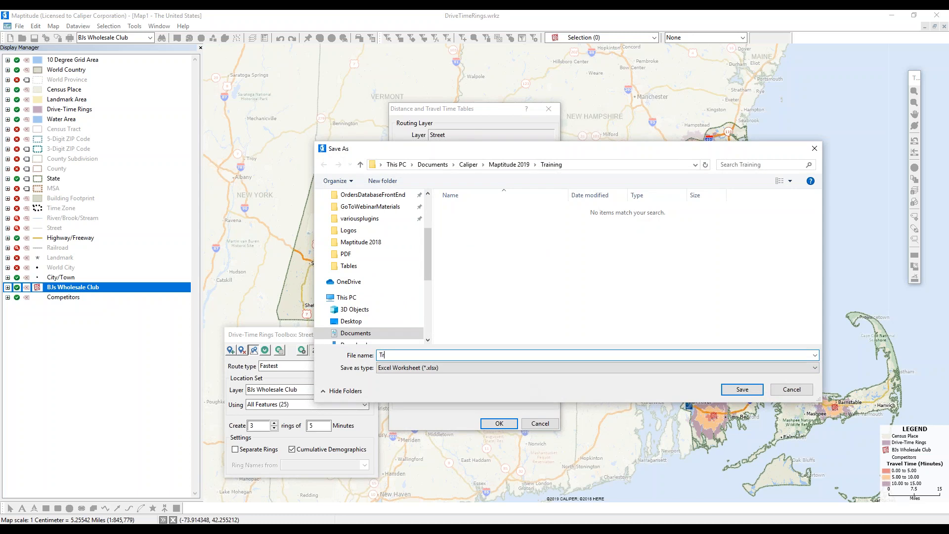
text(avel Times)
key(Return)
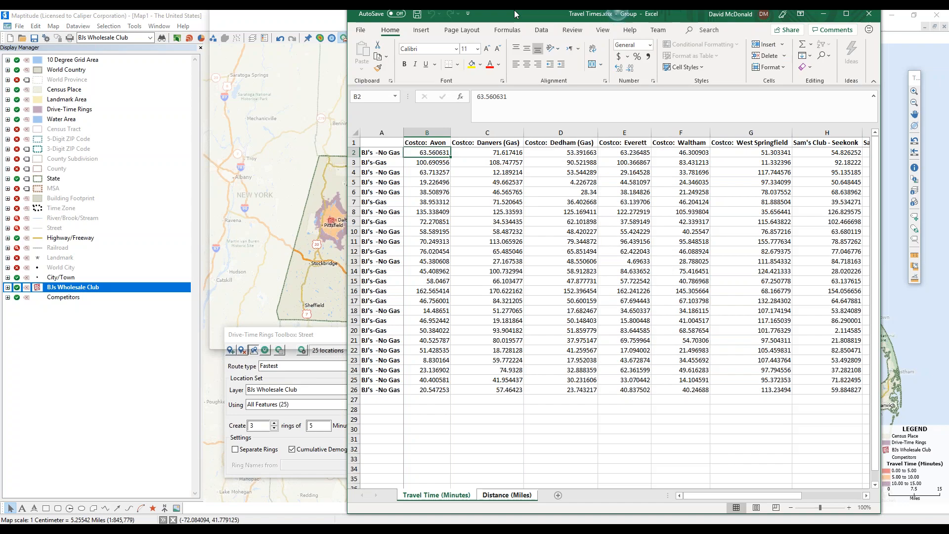
- Examine the store rows, competitor columns and Distance (Miles) sheet of the maximized Travel Times workbook, and close it
double_click(514, 10)
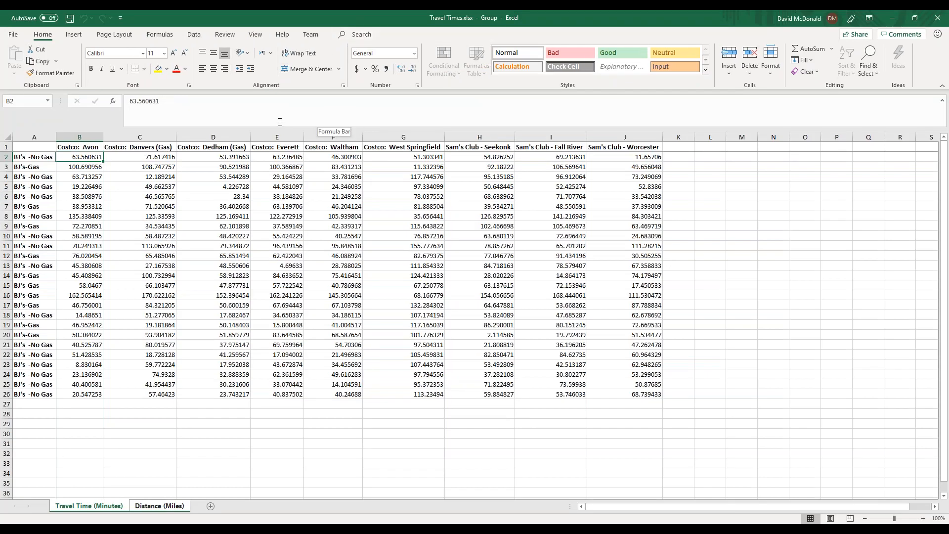
drag(28, 156, 18, 394)
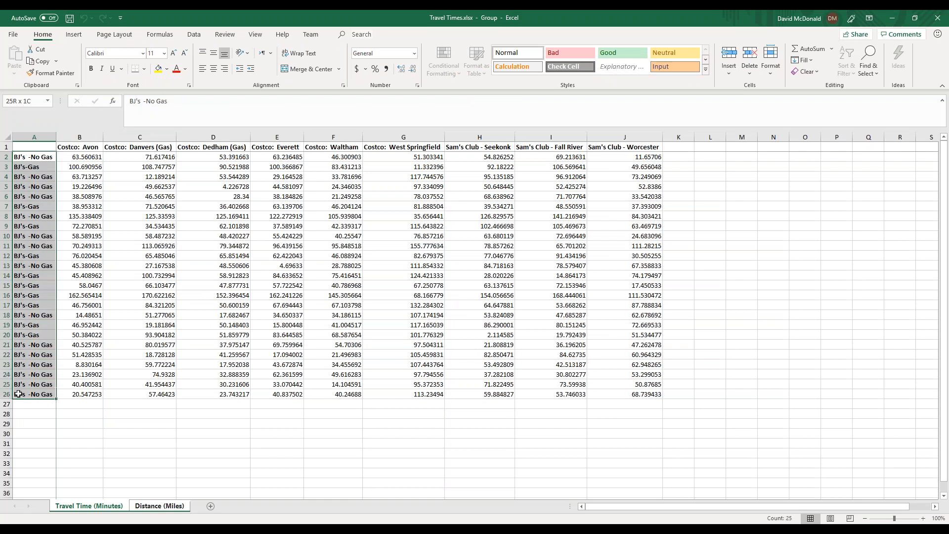
drag(86, 159, 99, 168)
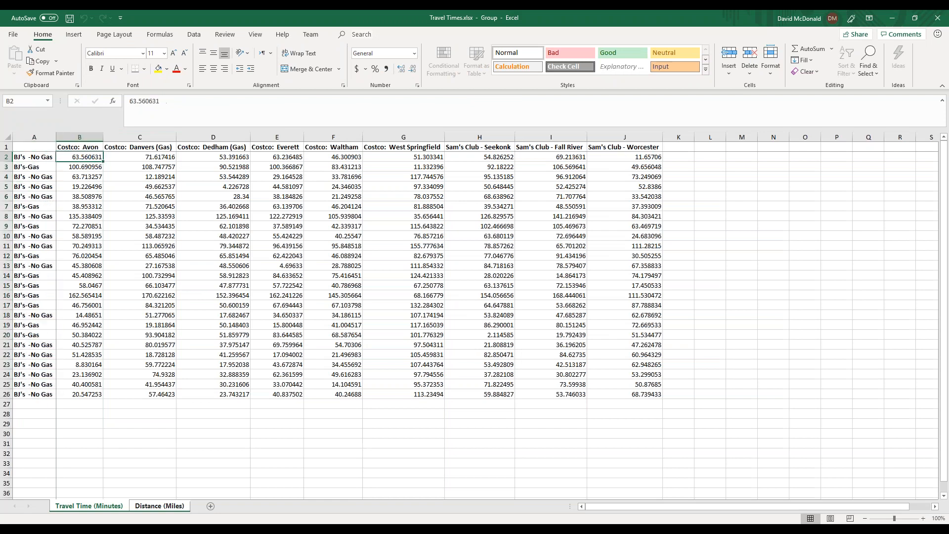
click(91, 149)
drag(91, 148, 611, 151)
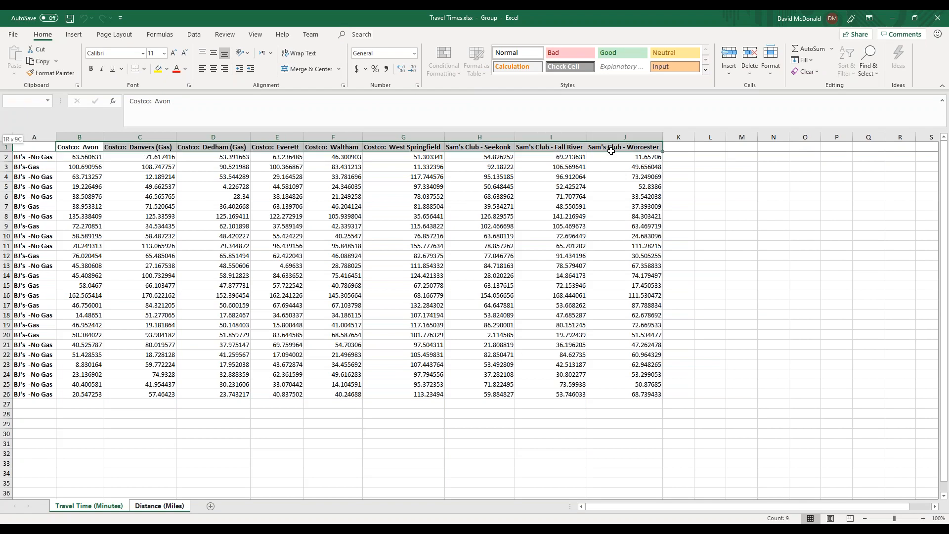
click(581, 165)
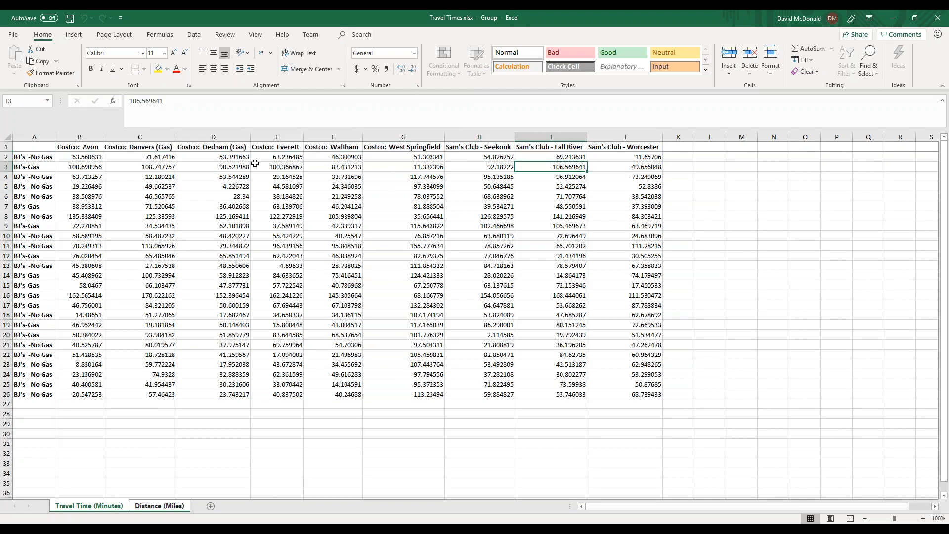
click(159, 506)
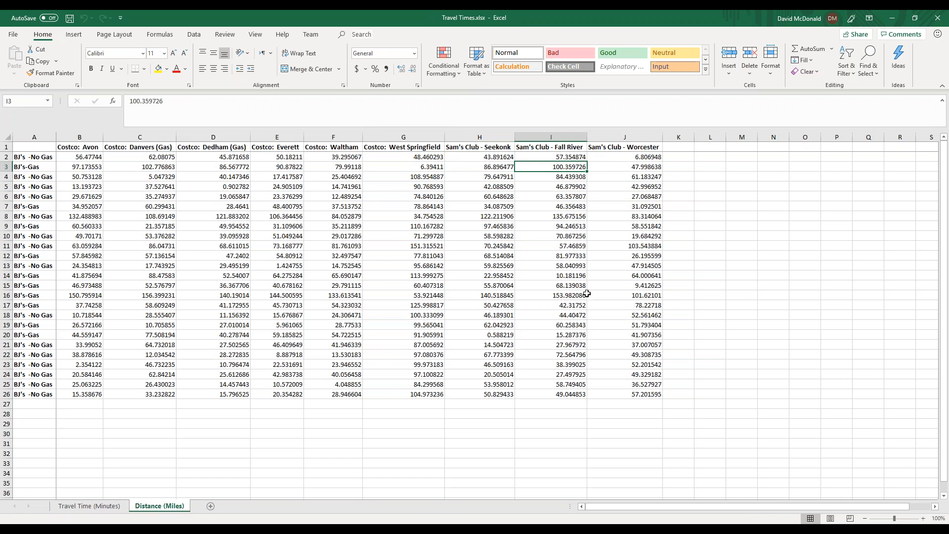
click(938, 18)
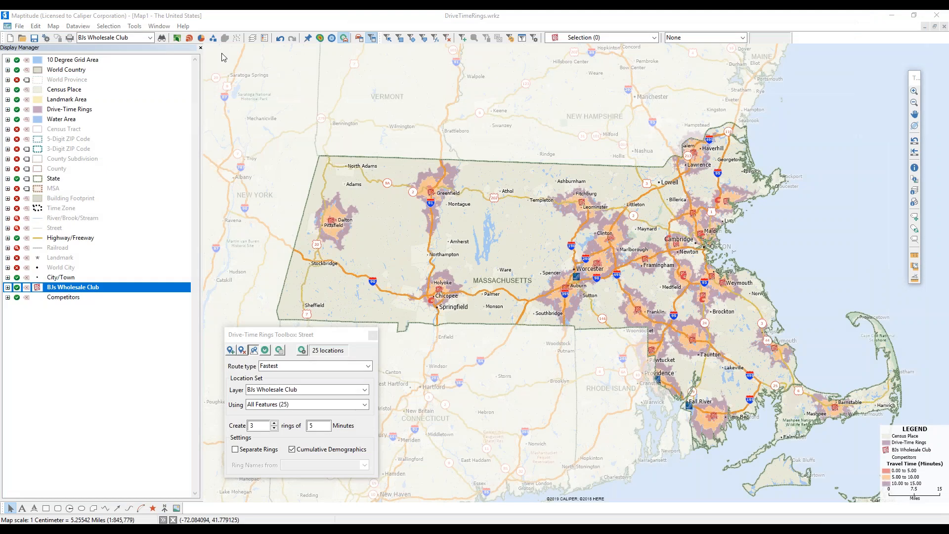
- Set up a Distance and Travel Time Table between BJs Wholesale Club stores with Table output and Address as the origin name
click(134, 26)
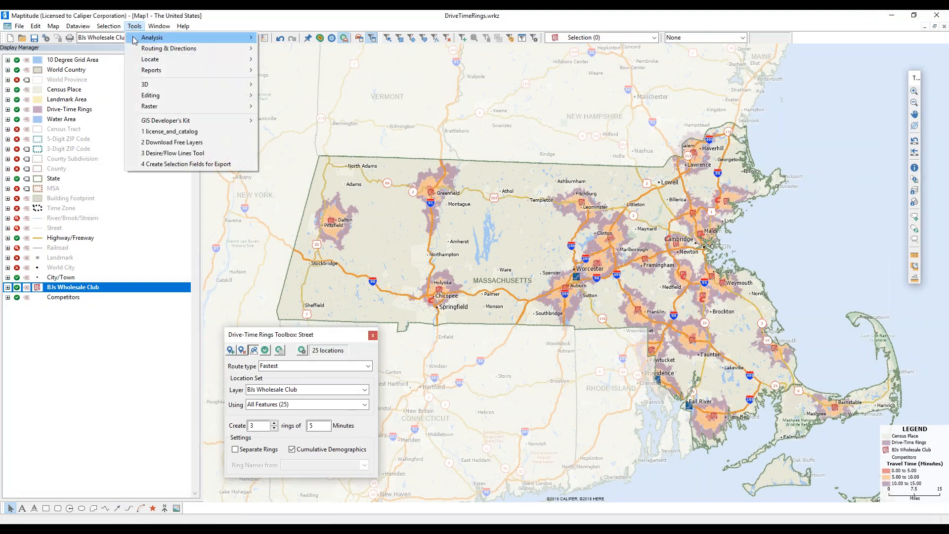
mouse_move(170, 48)
click(286, 81)
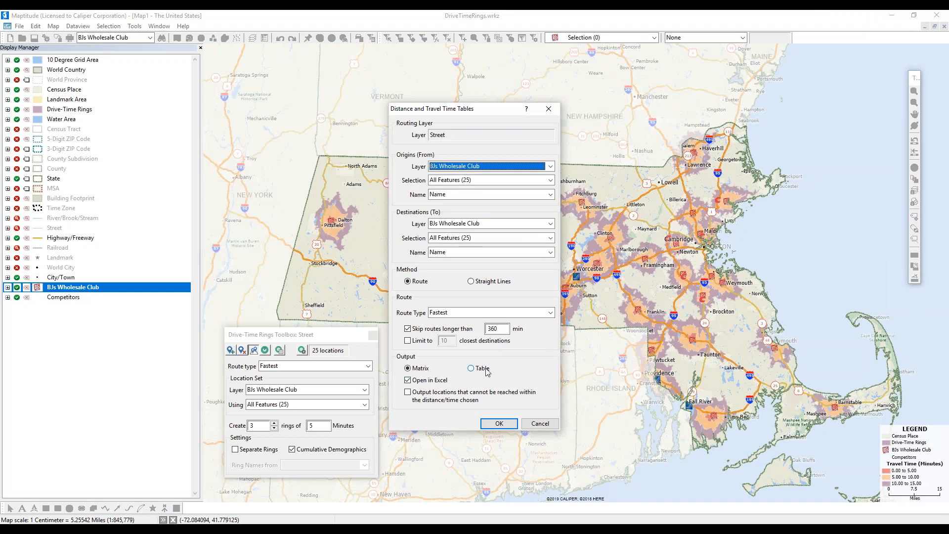
click(487, 371)
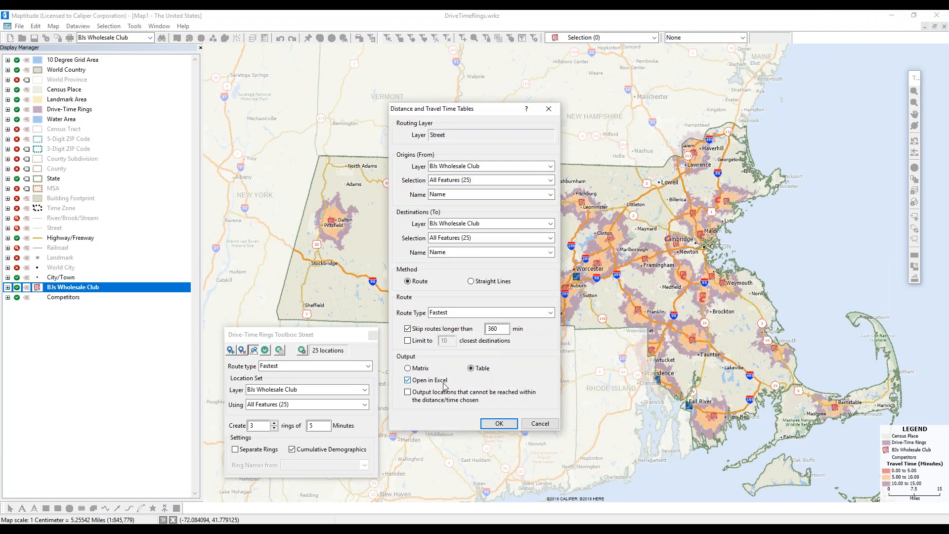
click(451, 196)
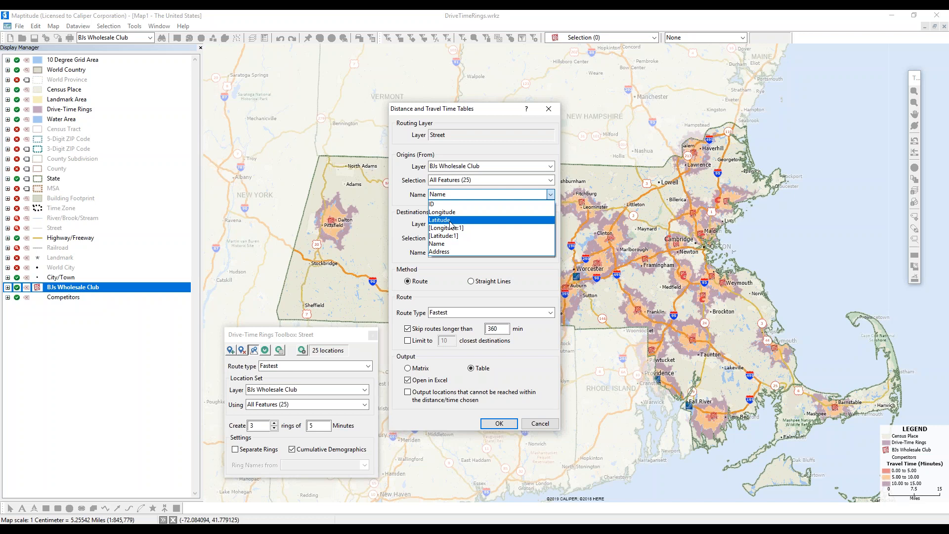
click(449, 250)
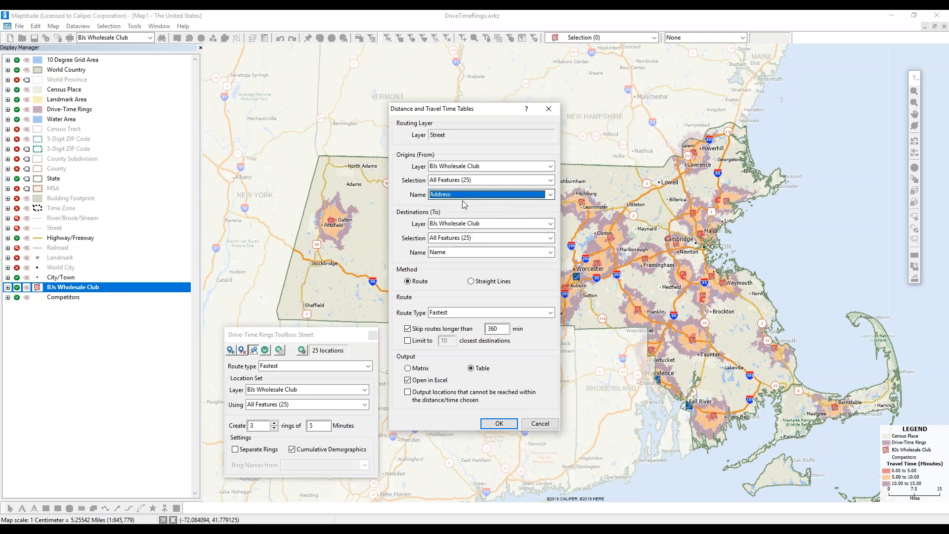
- Generate the table and save it over the existing Travel Times.xlsx file
click(491, 426)
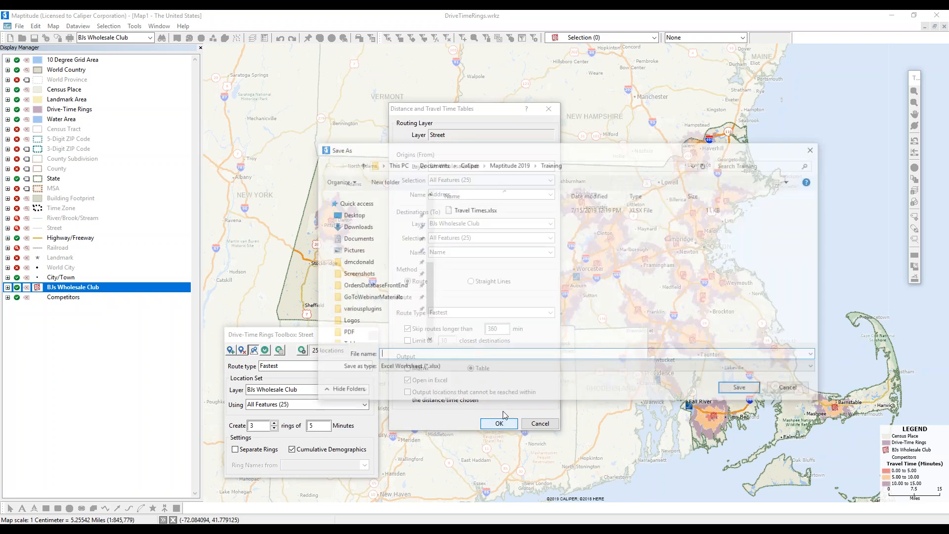
click(515, 209)
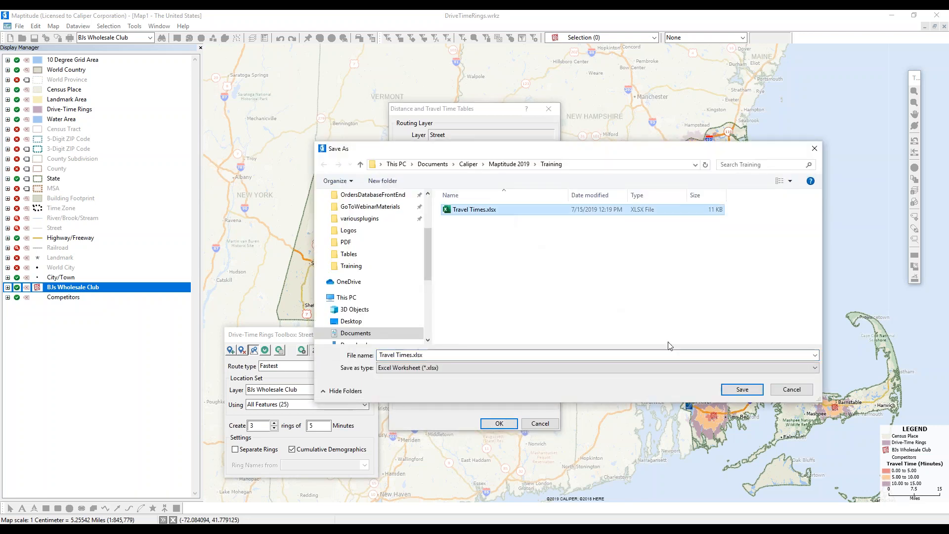
click(742, 389)
click(500, 273)
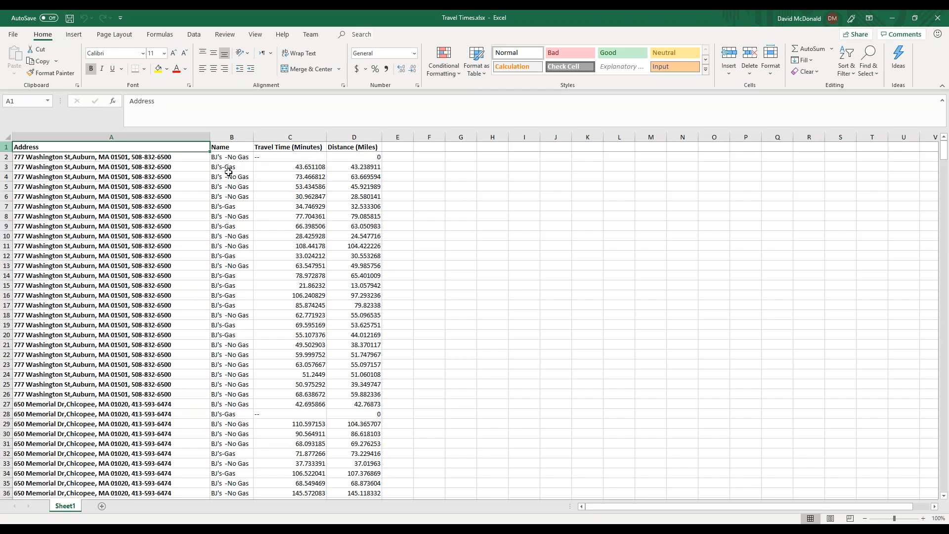
- Review the travel time and distance rows for each origin address in the table workbook, and close it
scroll(225, 249, down, 10)
scroll(226, 250, down, 10)
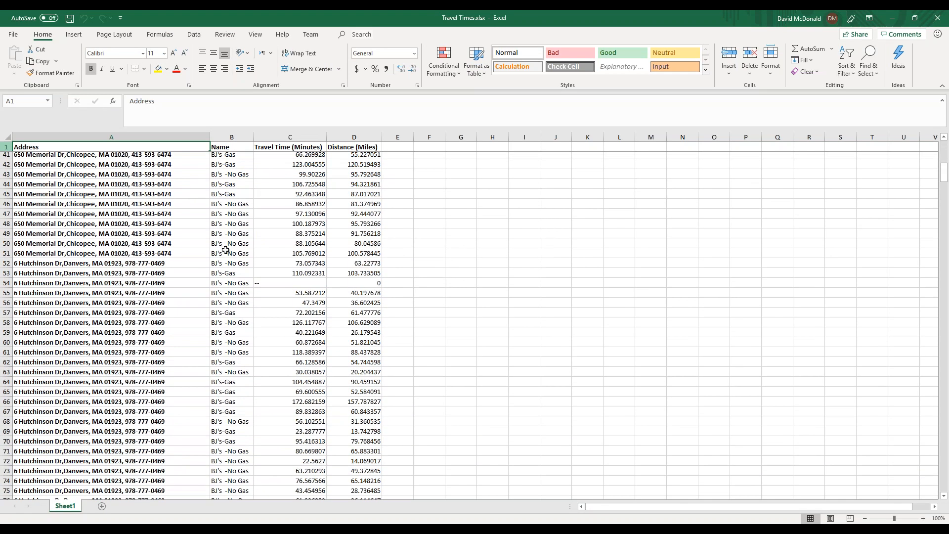
scroll(264, 228, up, 17)
scroll(264, 228, up, 4)
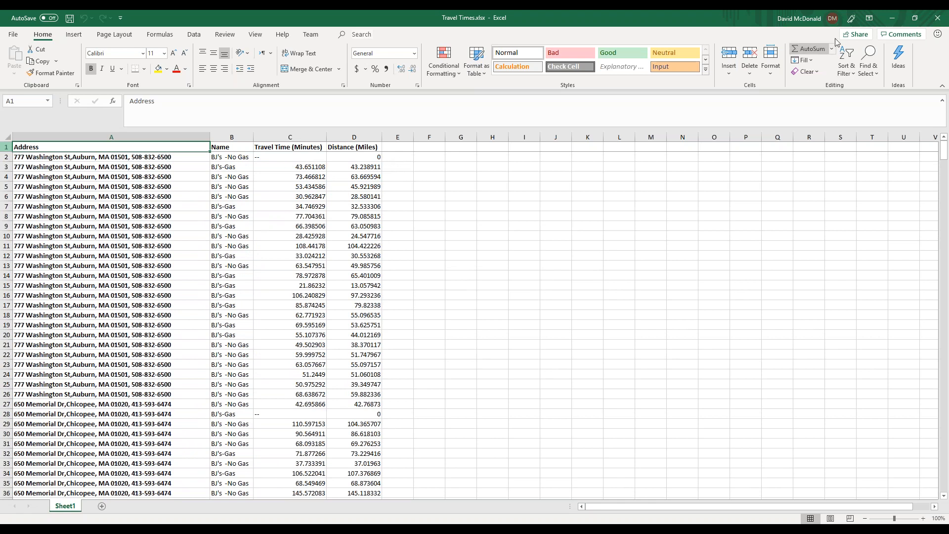
click(935, 17)
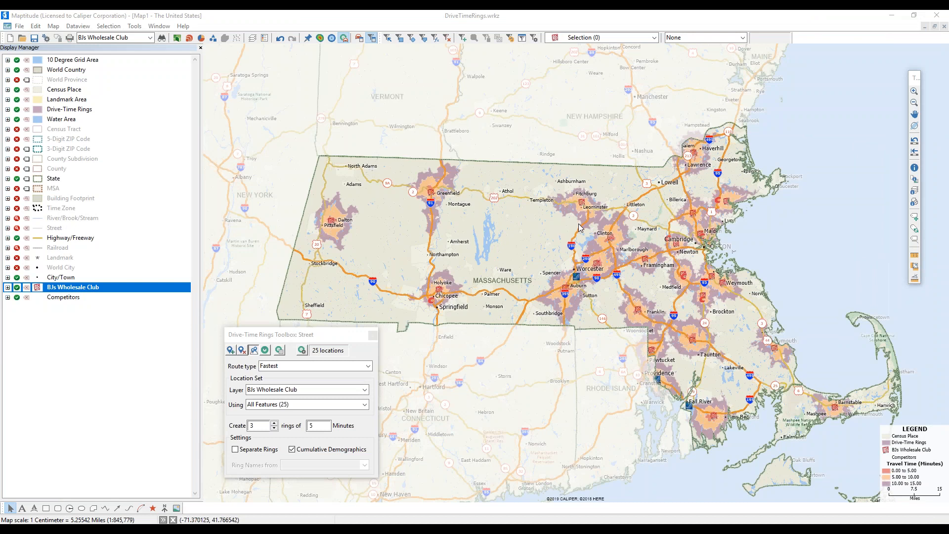